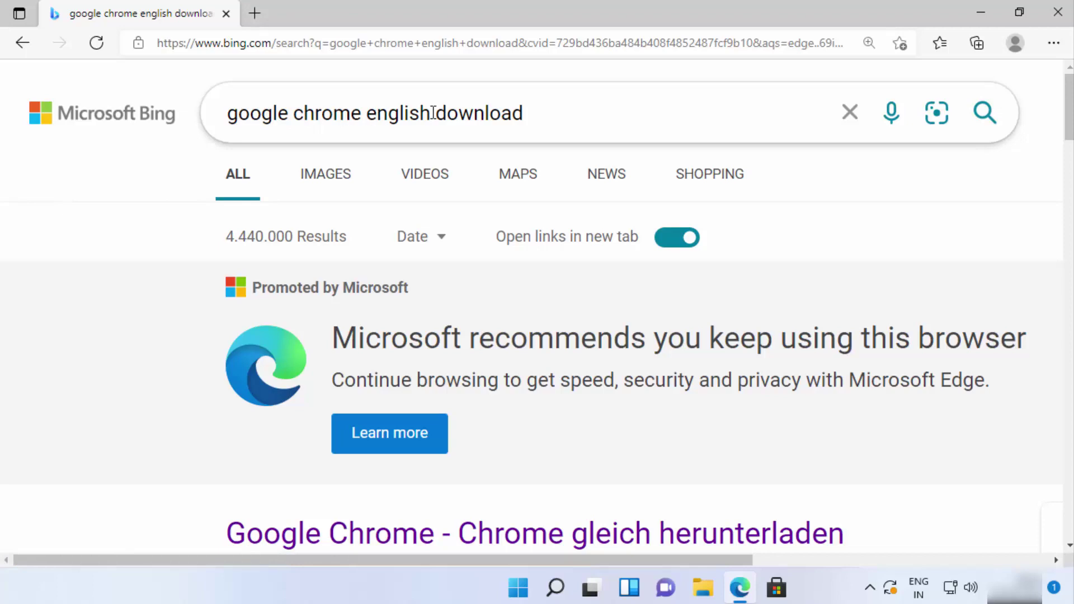
Refine the 'google chrome english download' Bing query and scroll the results to the google.com/chrome link
double_click(401, 116)
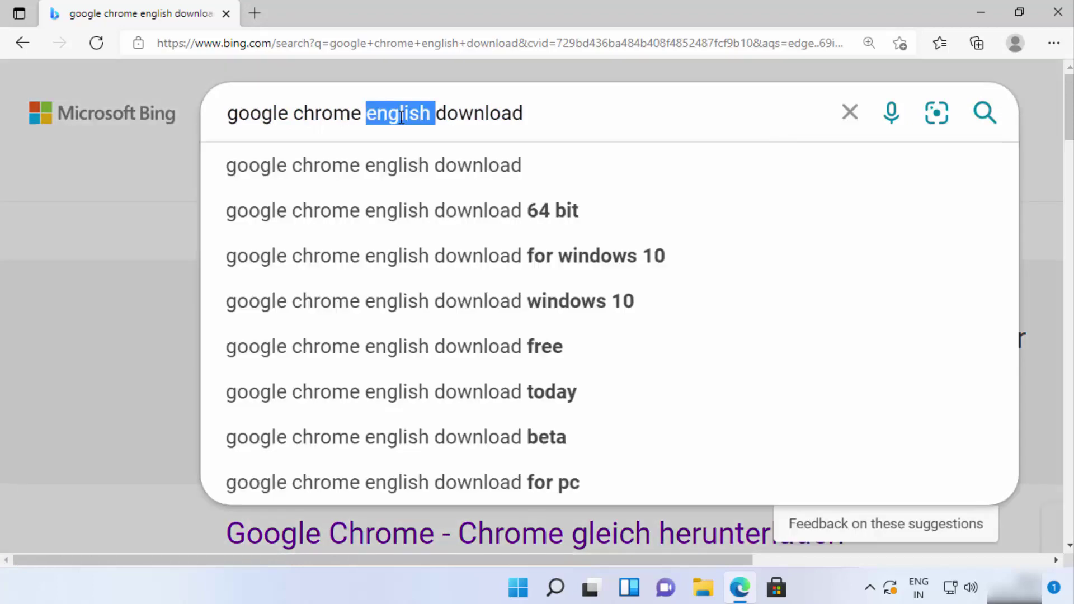
left_click(556, 118)
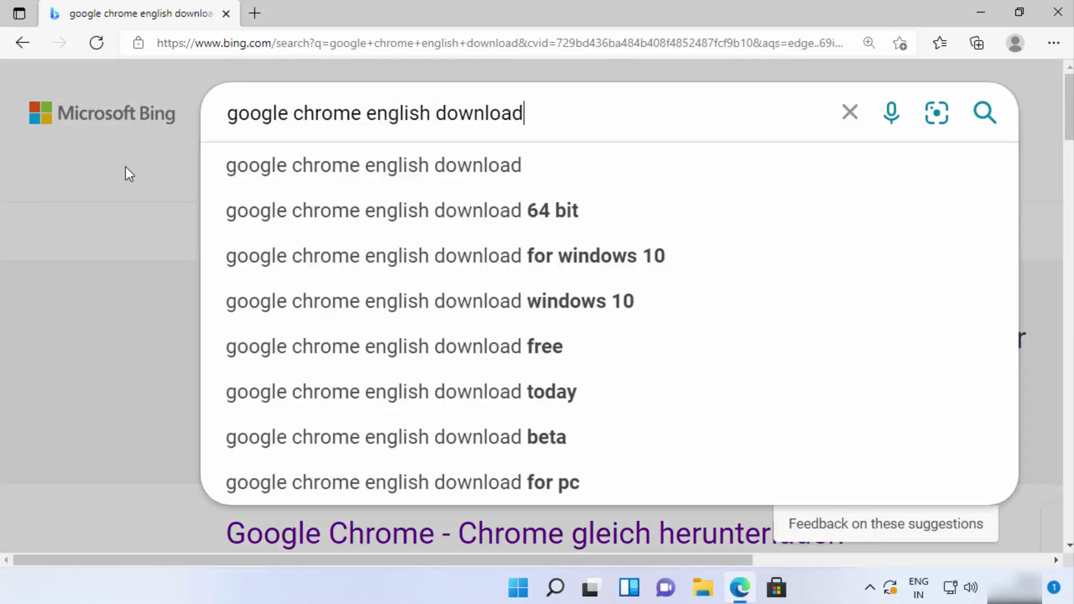
left_click(89, 257)
scroll(134, 256, "down", 4)
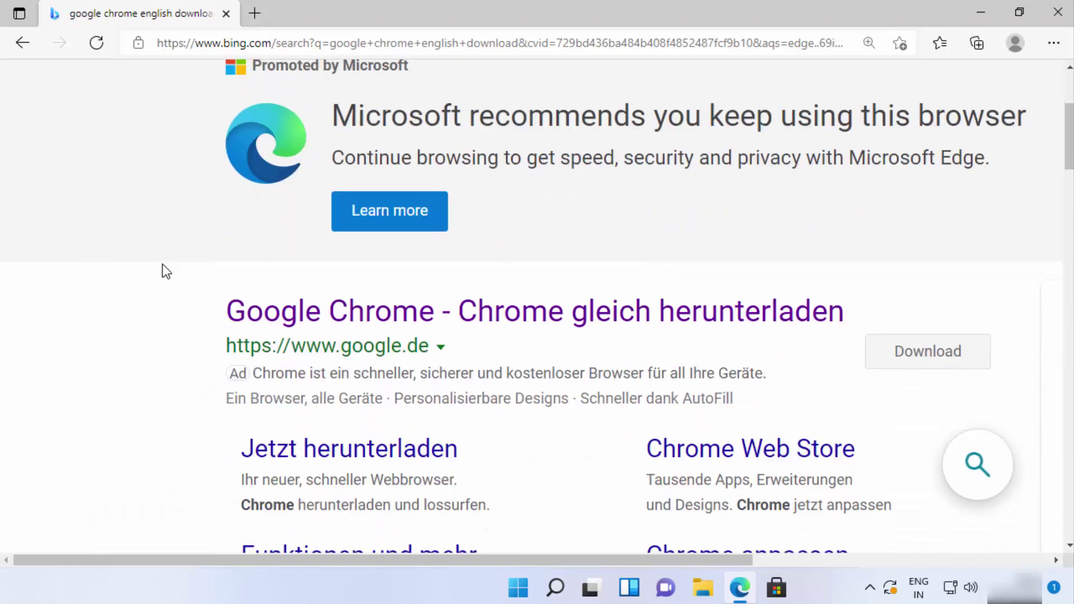
scroll(252, 330, "down", 7)
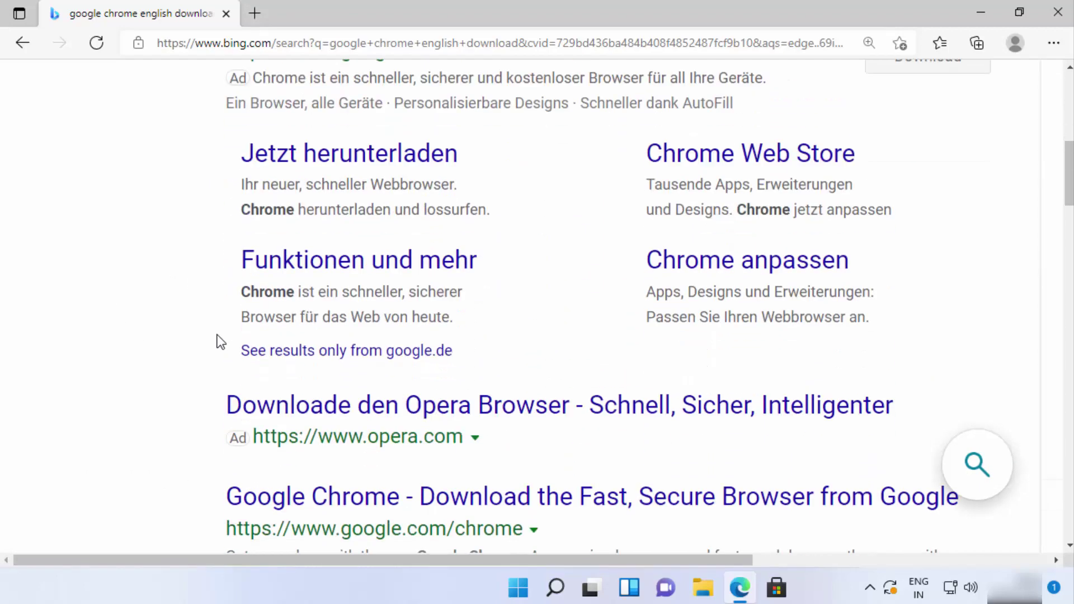
scroll(217, 336, "down", 1)
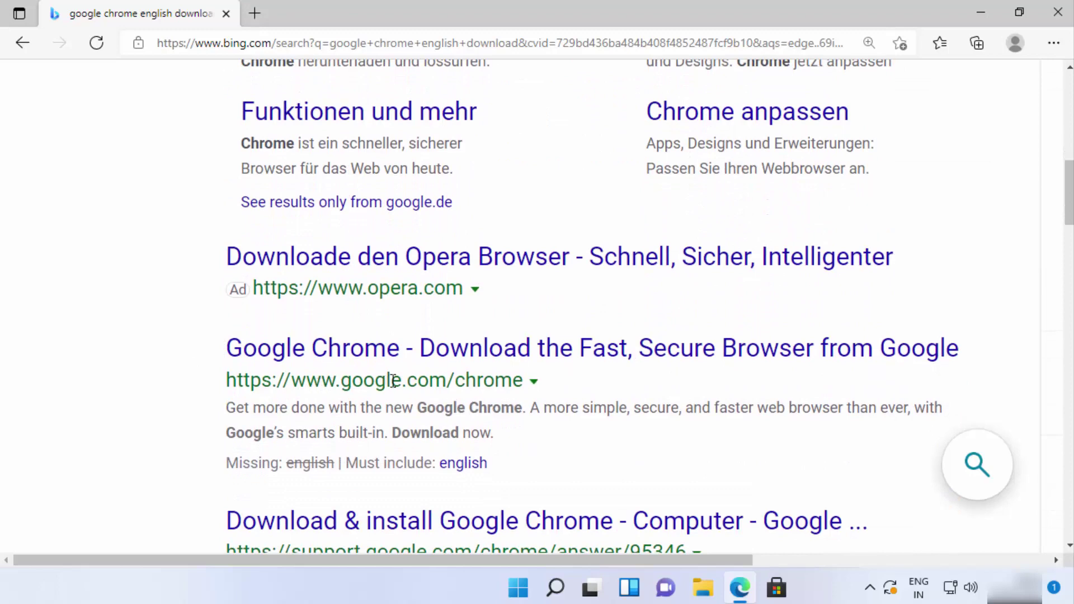
Open the official google.com/chrome result and confirm its footer language is English - United States
left_click(496, 357)
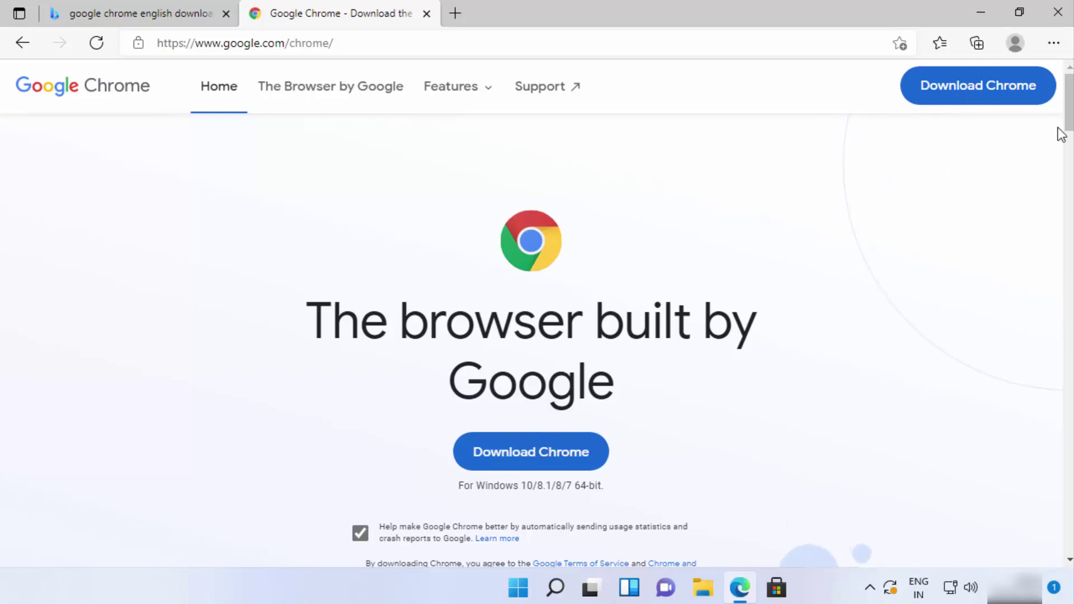
left_click_drag(1071, 117, 1068, 559)
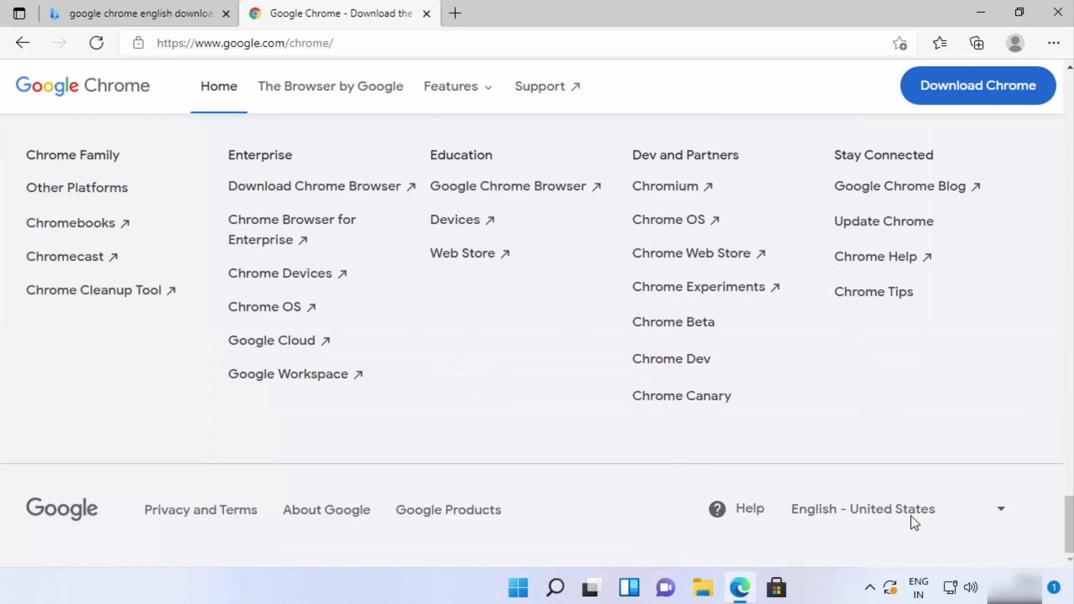
left_click(1001, 510)
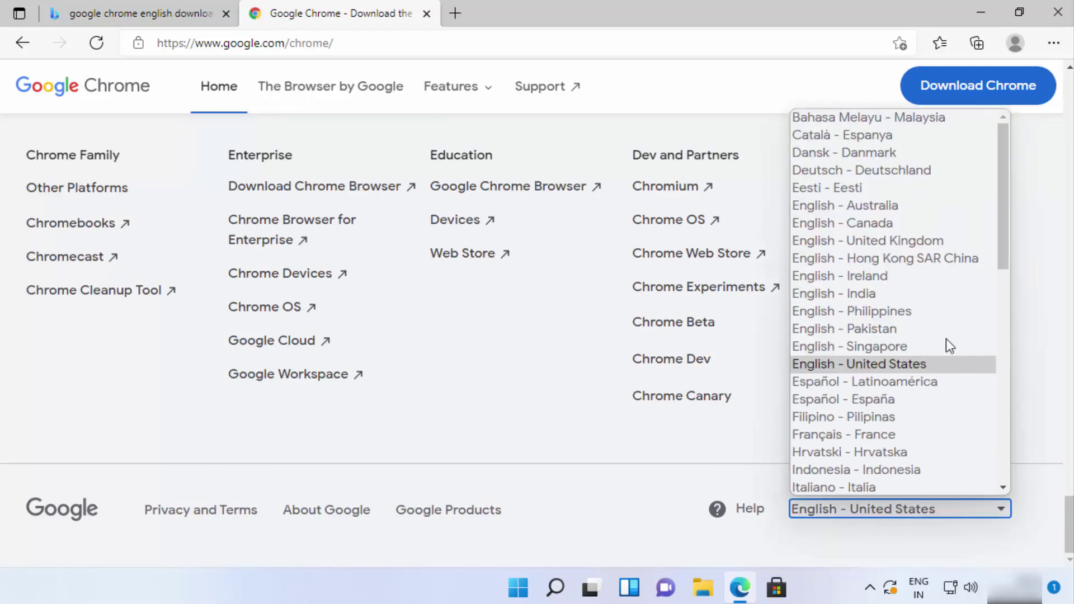
left_click(719, 449)
left_click_drag(1068, 526, 1056, 82)
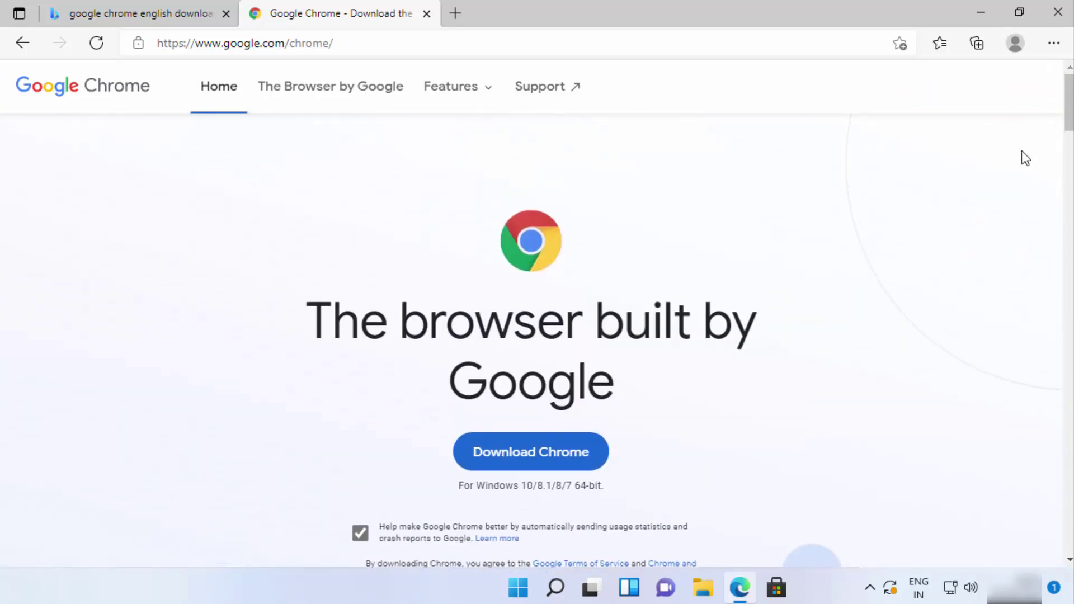
Download the ChromeSetup.exe installer and verify it in the Downloads list
left_click(539, 460)
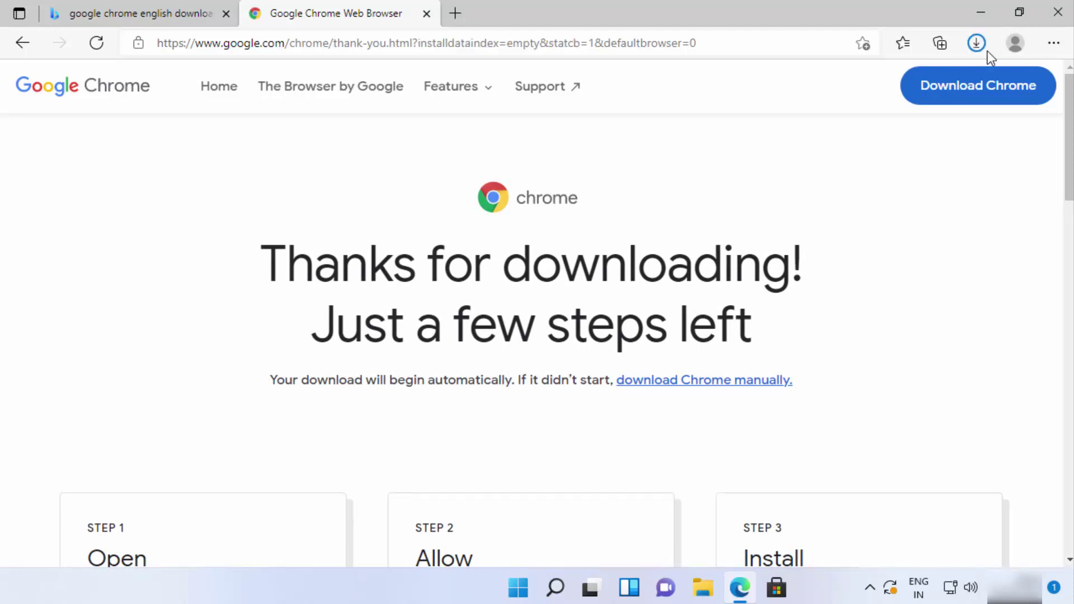
left_click(976, 43)
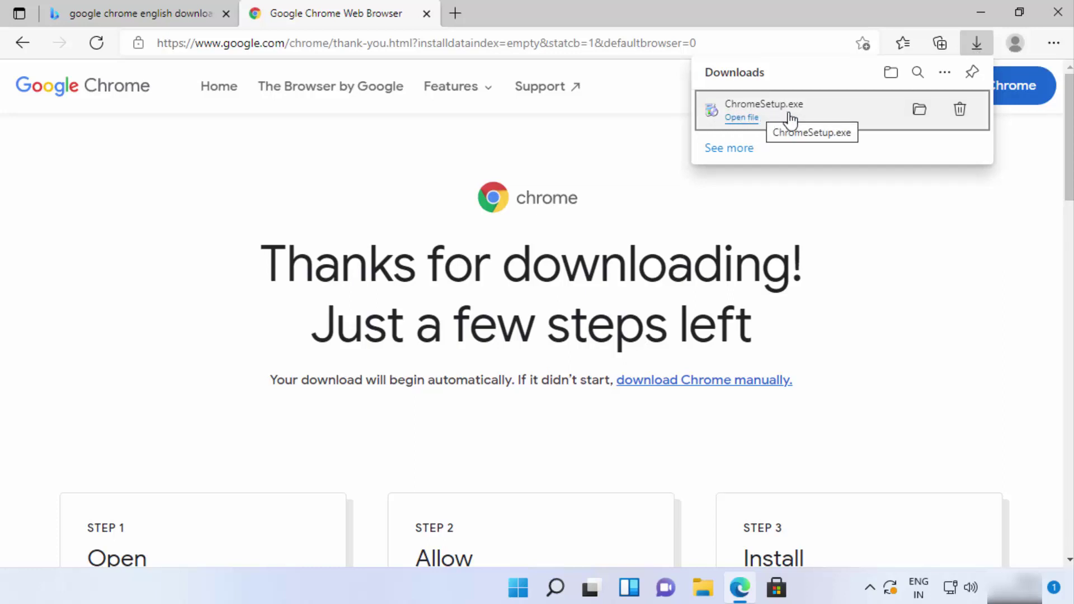
left_click(820, 342)
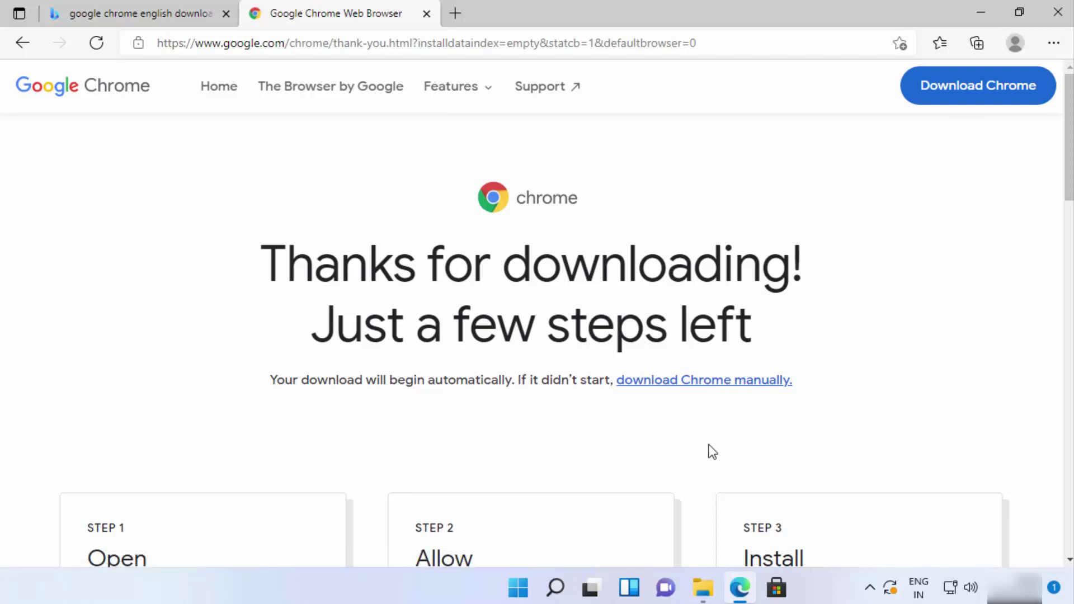
Run ChromeSetup from the Downloads folder in File Explorer, then minimize Explorer and Edge
left_click(703, 587)
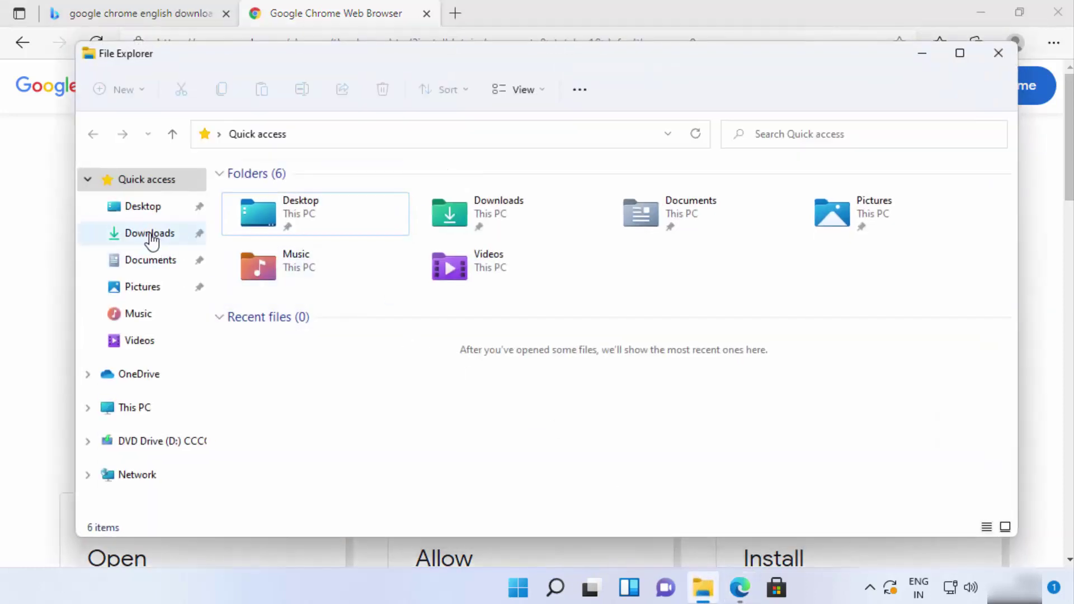
left_click(151, 239)
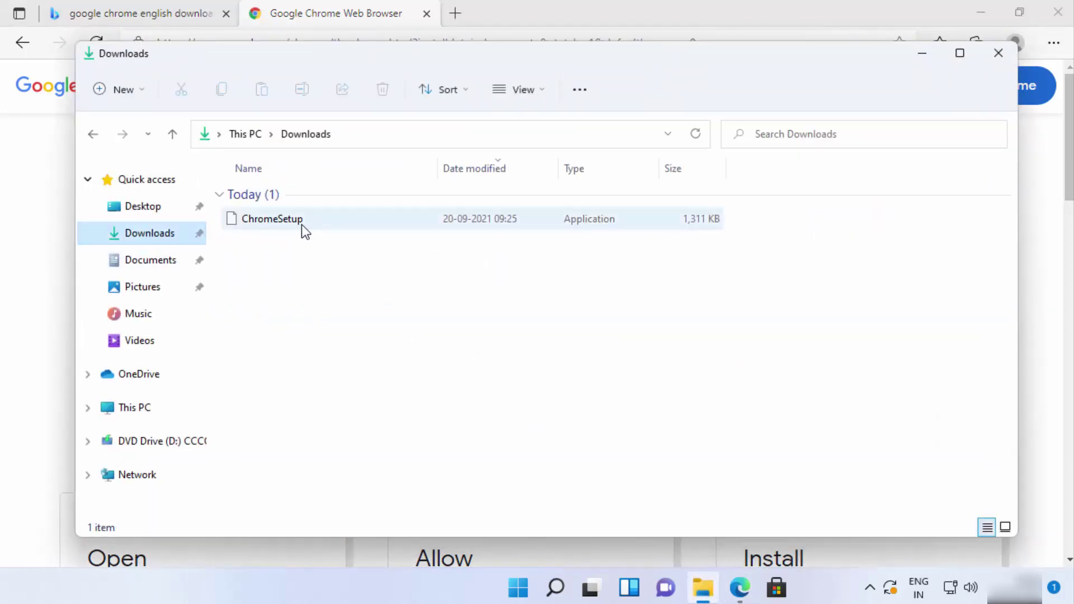
left_click(280, 225)
left_click(358, 261)
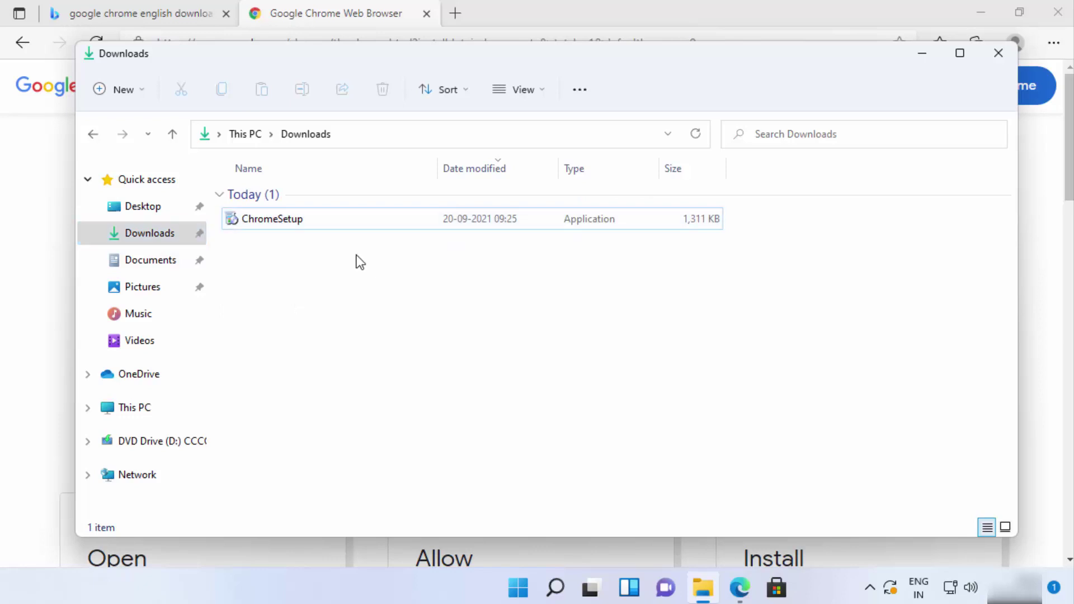
left_click(296, 221)
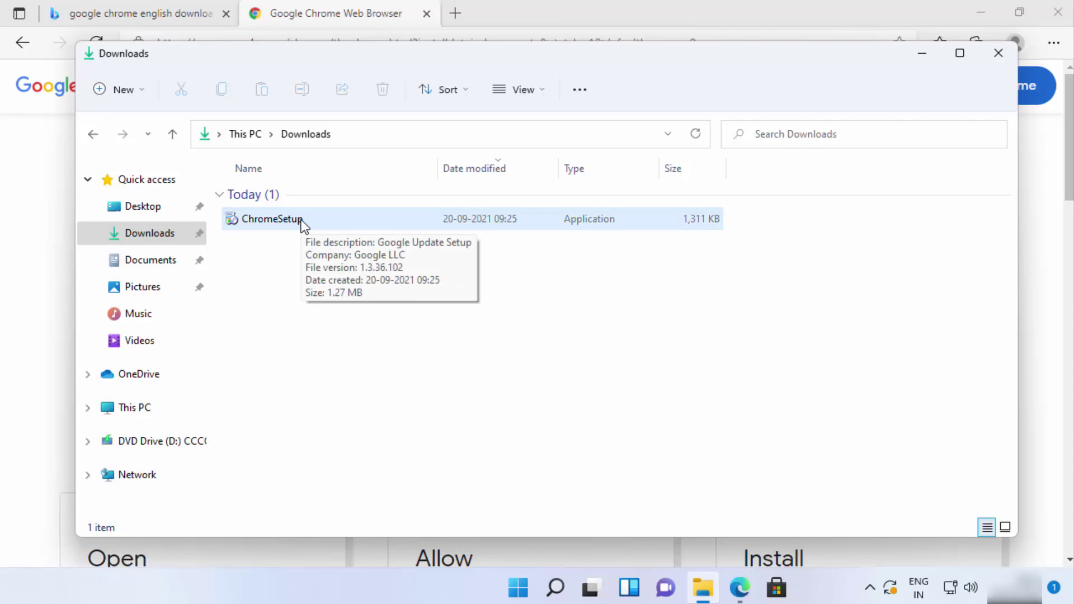
double_click(303, 224)
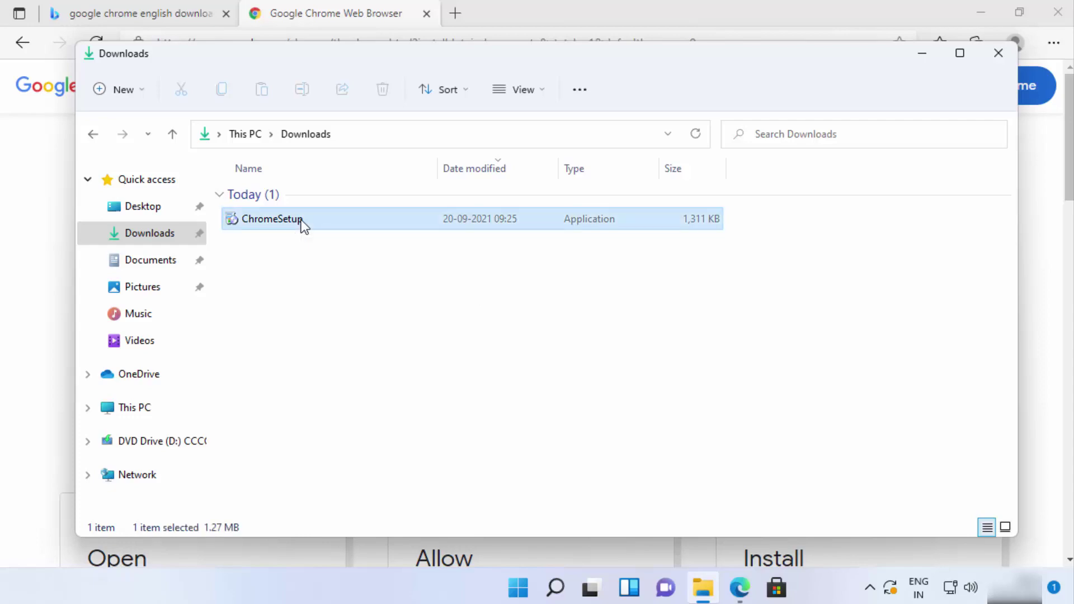
left_click(928, 52)
left_click(973, 16)
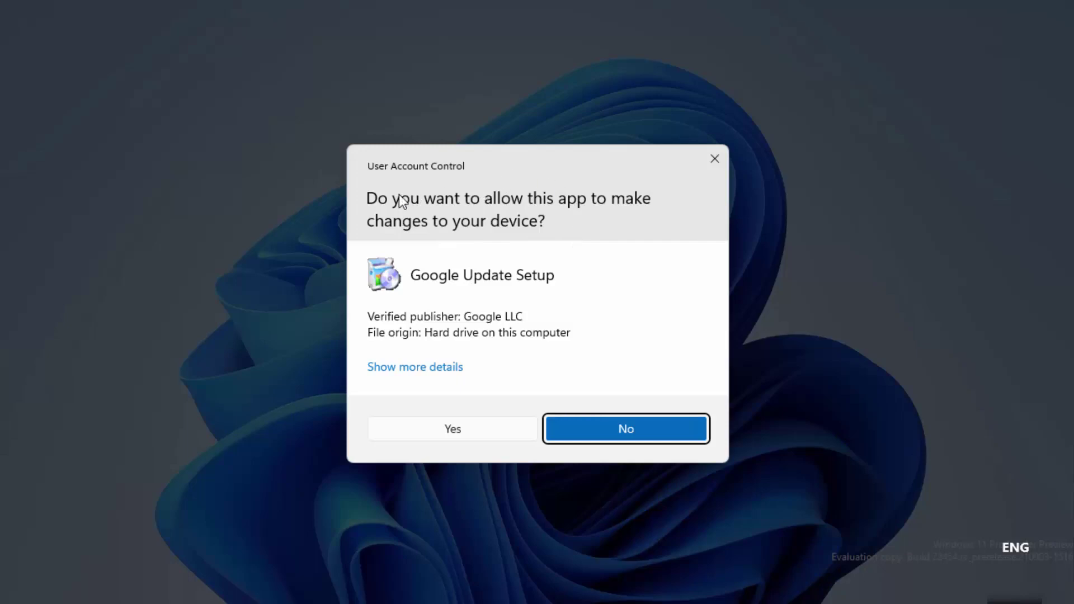
Approve the User Account Control prompt so Google Chrome installs
left_click(459, 428)
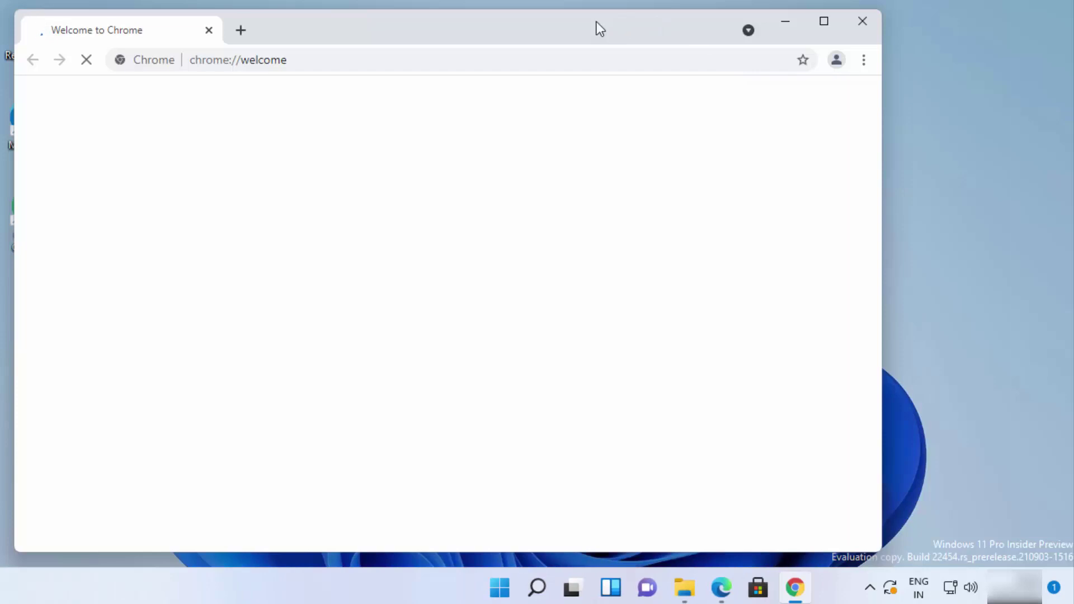
Move Chrome aside, launch it from the new desktop shortcut, and close the welcome window
left_click_drag(580, 23, 655, 25)
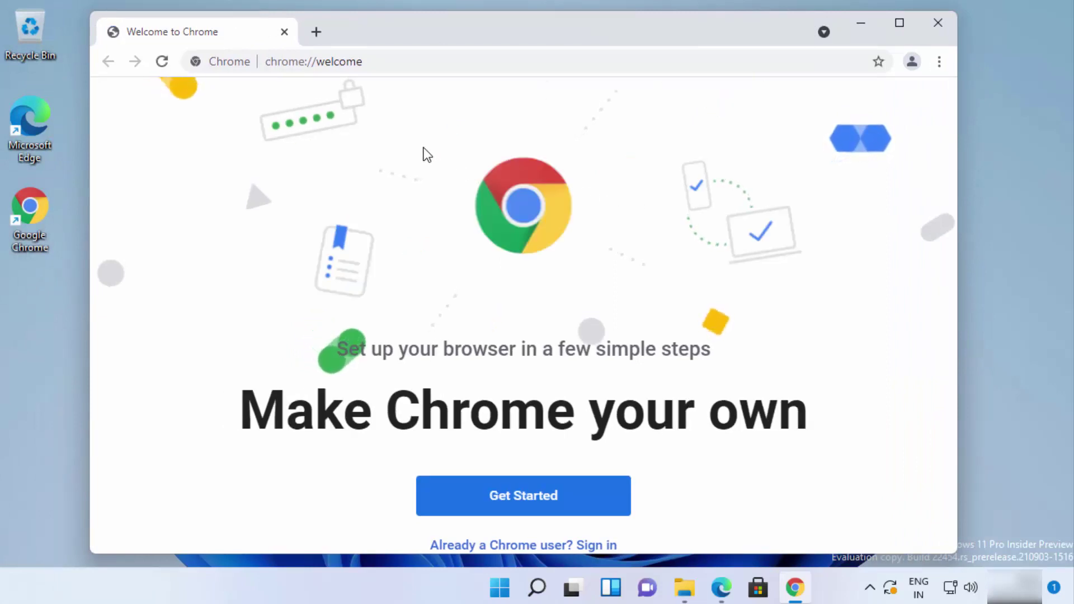
double_click(28, 221)
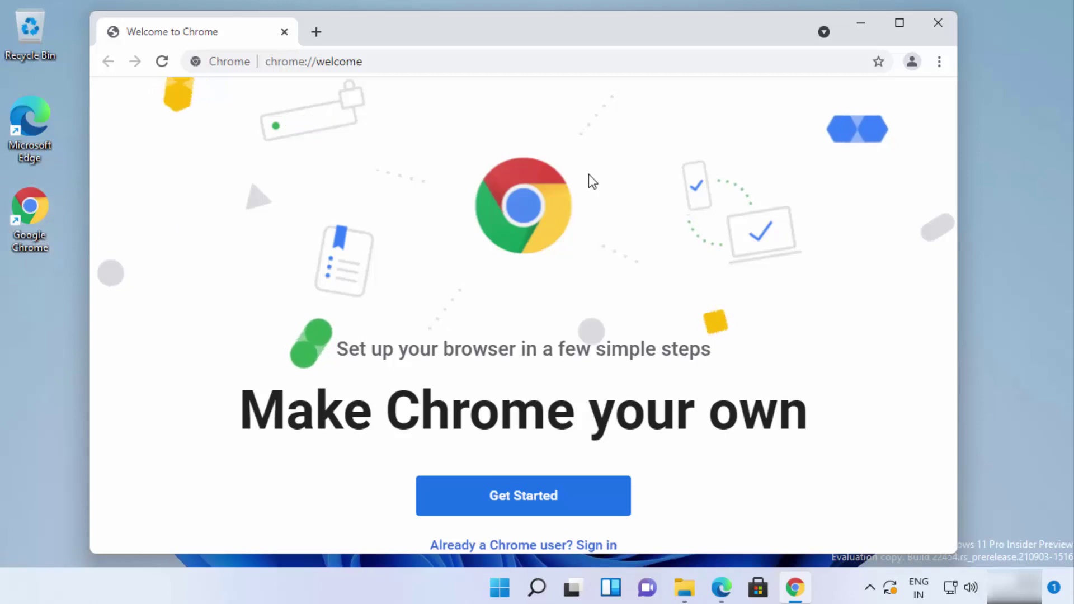
left_click(942, 28)
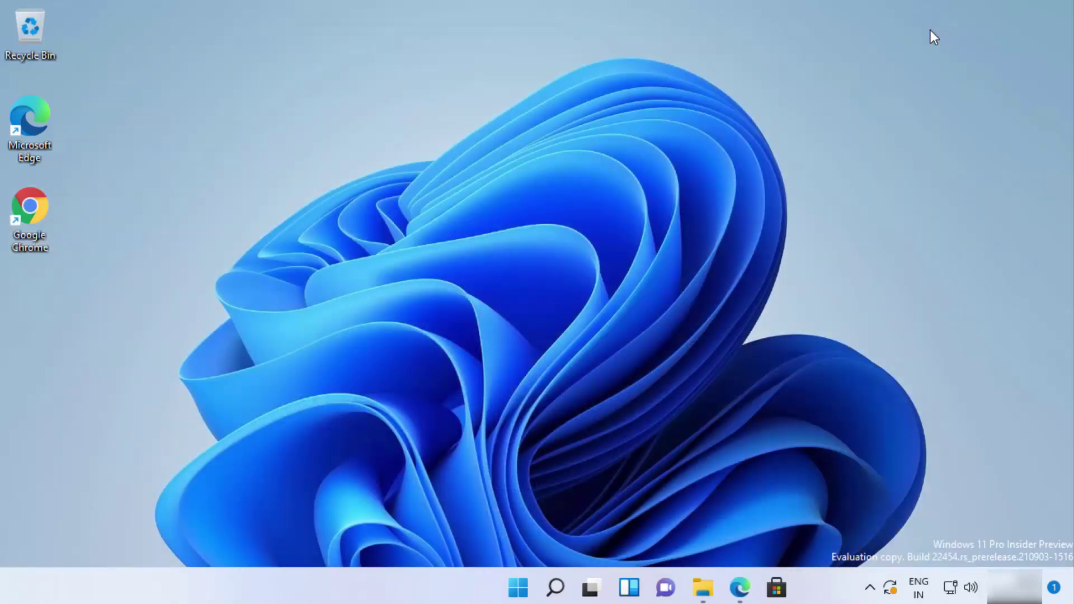
Launch Chrome from the desktop shortcut, maximize it, and pin it to the taskbar
double_click(38, 219)
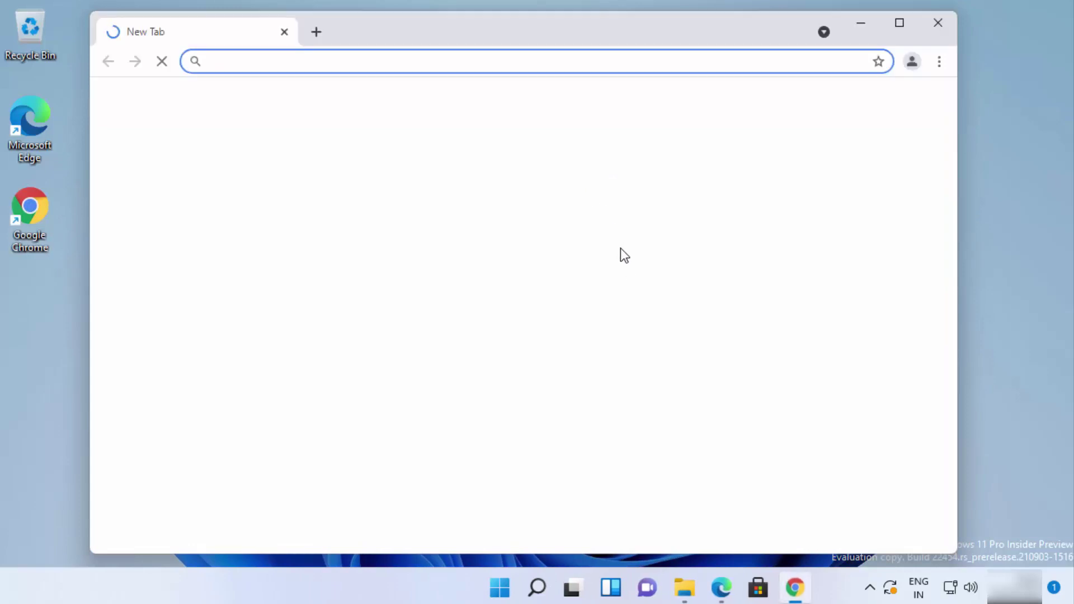
left_click(901, 23)
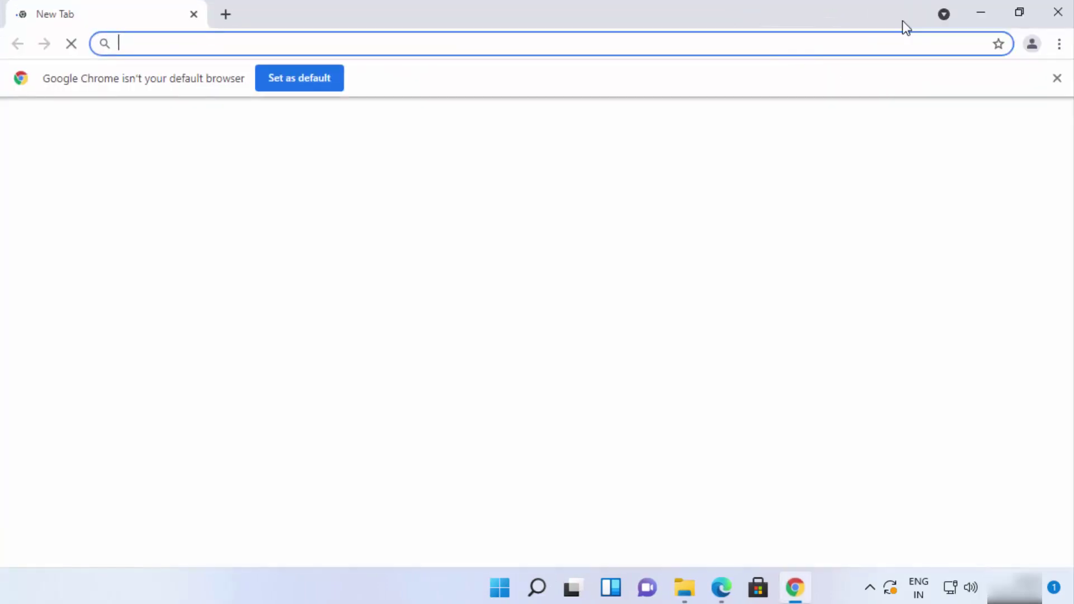
left_click(793, 590)
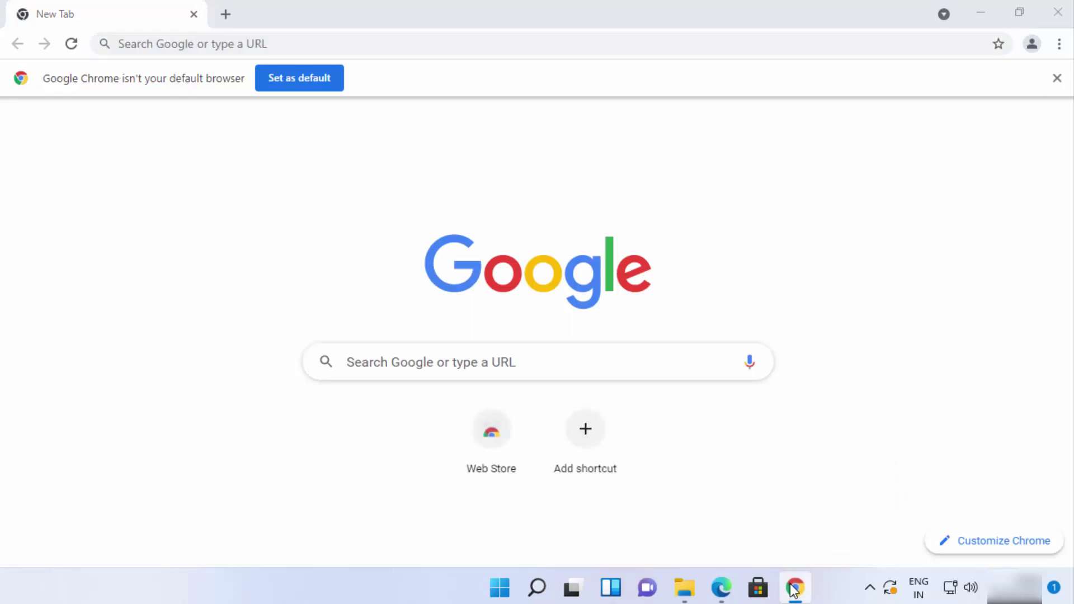
right_click(794, 589)
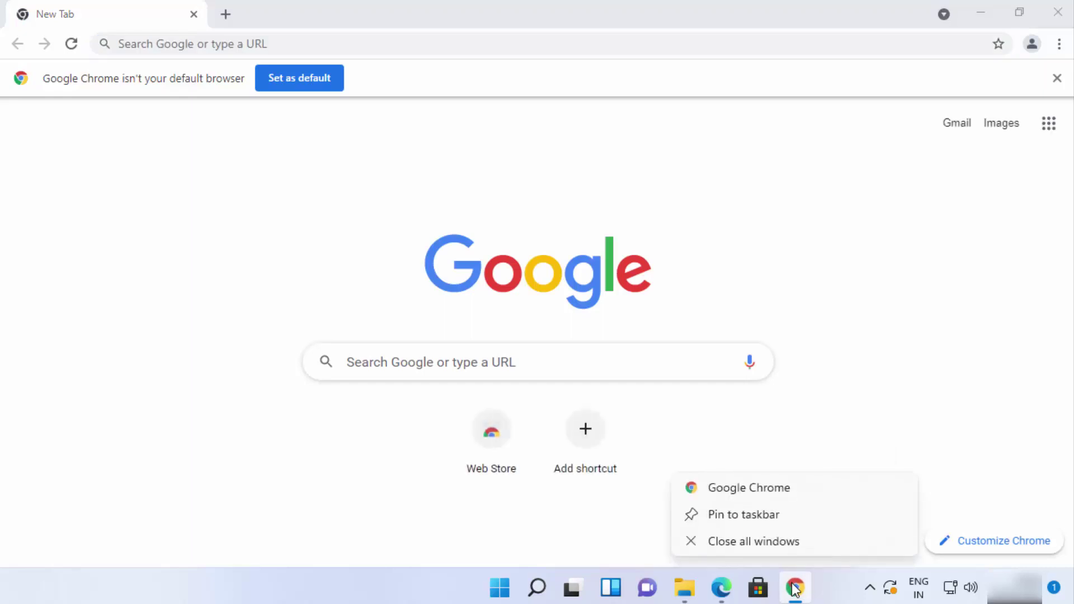
left_click(754, 516)
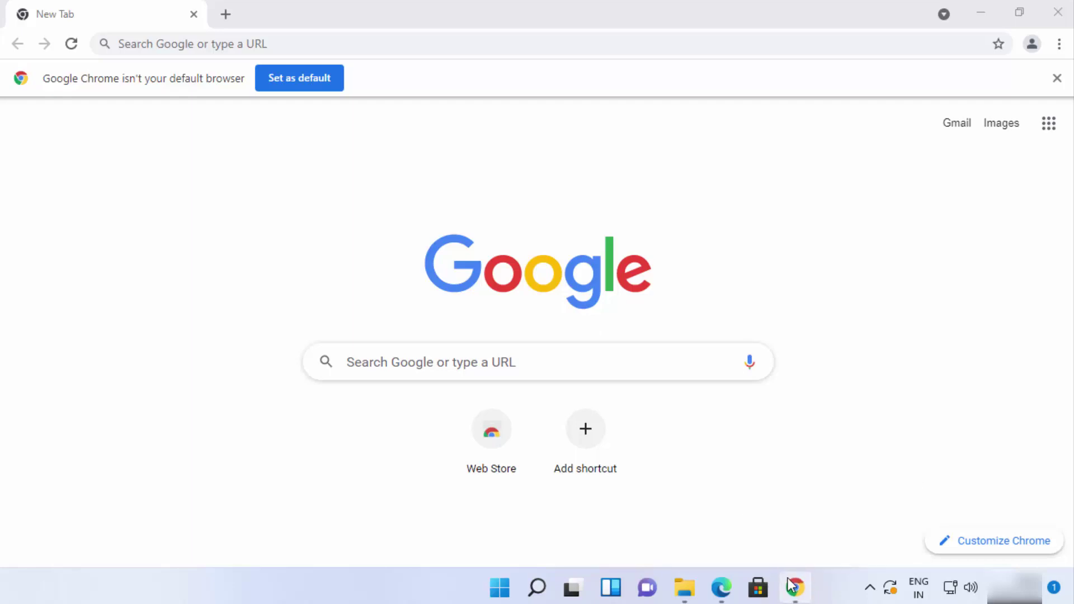
mouse_move(791, 583)
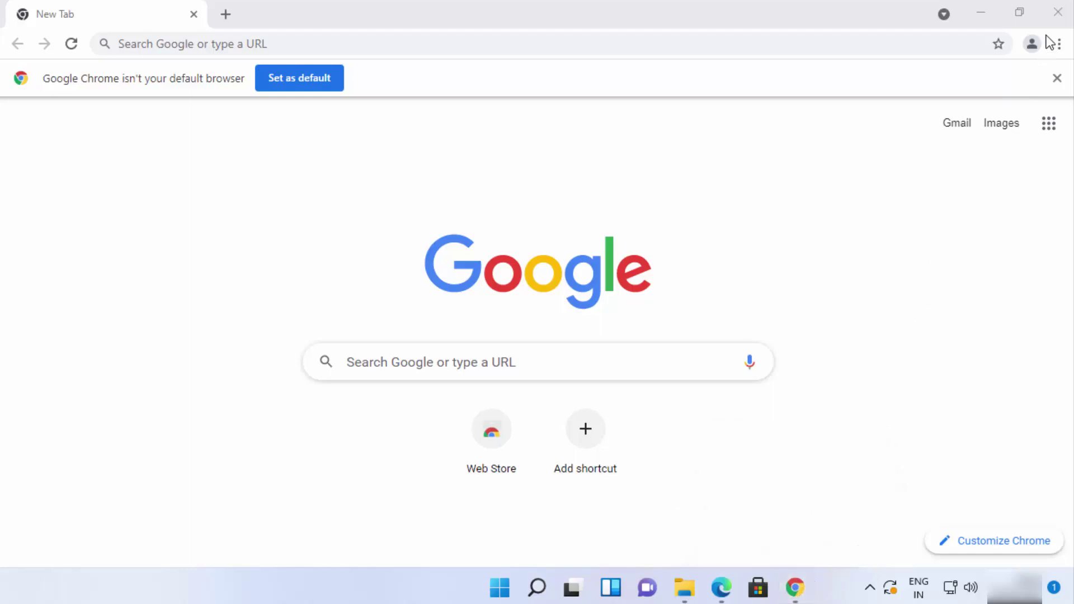
Close Chrome, relaunch it from the taskbar pin, then minimize and restore its window
left_click(1061, 17)
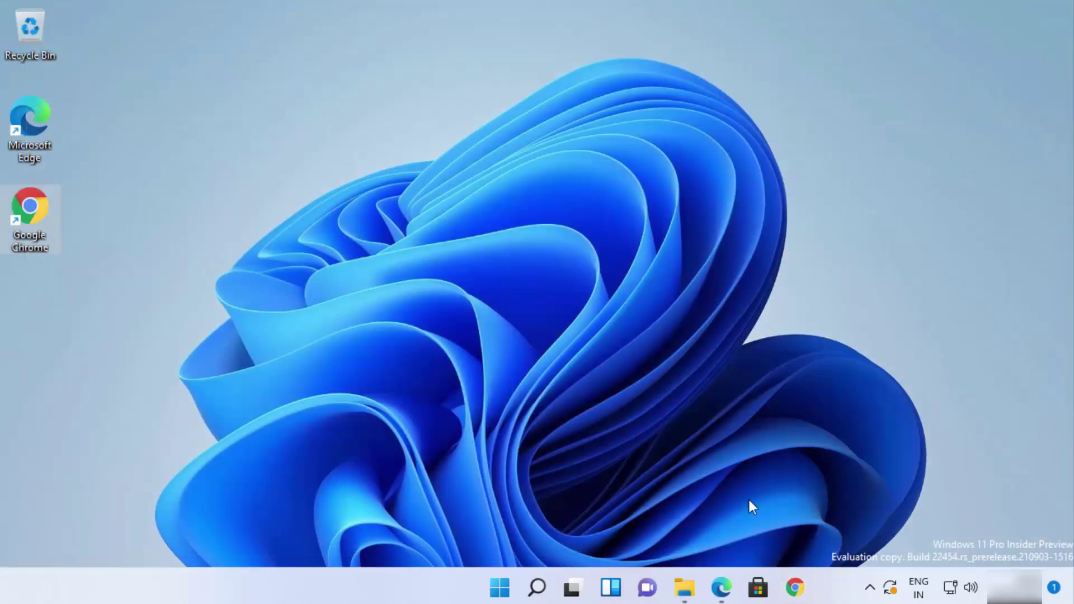
left_click(797, 593)
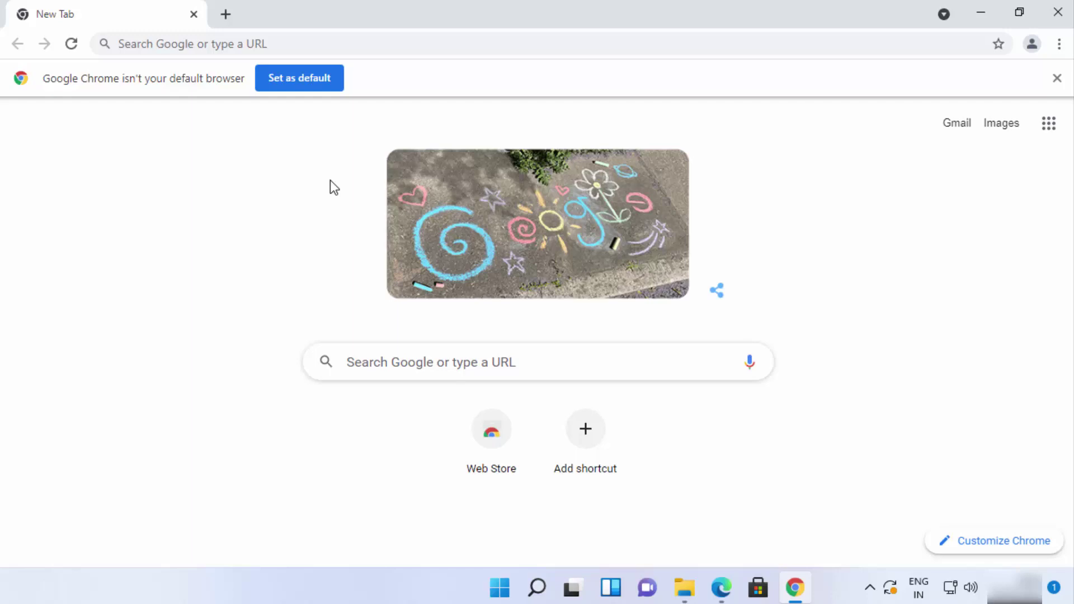
key("super+d")
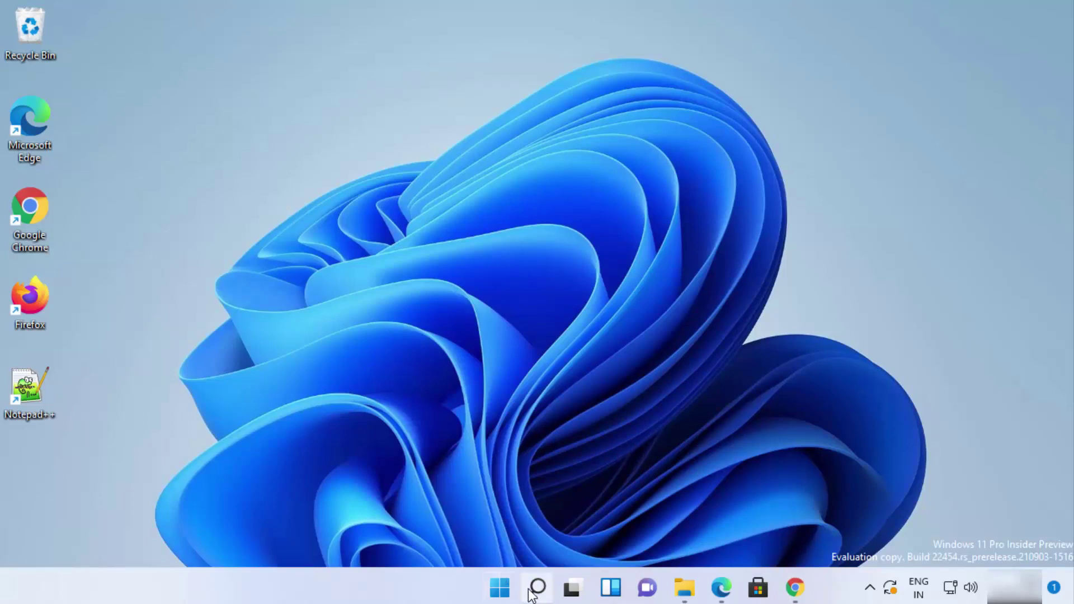
key("super+d")
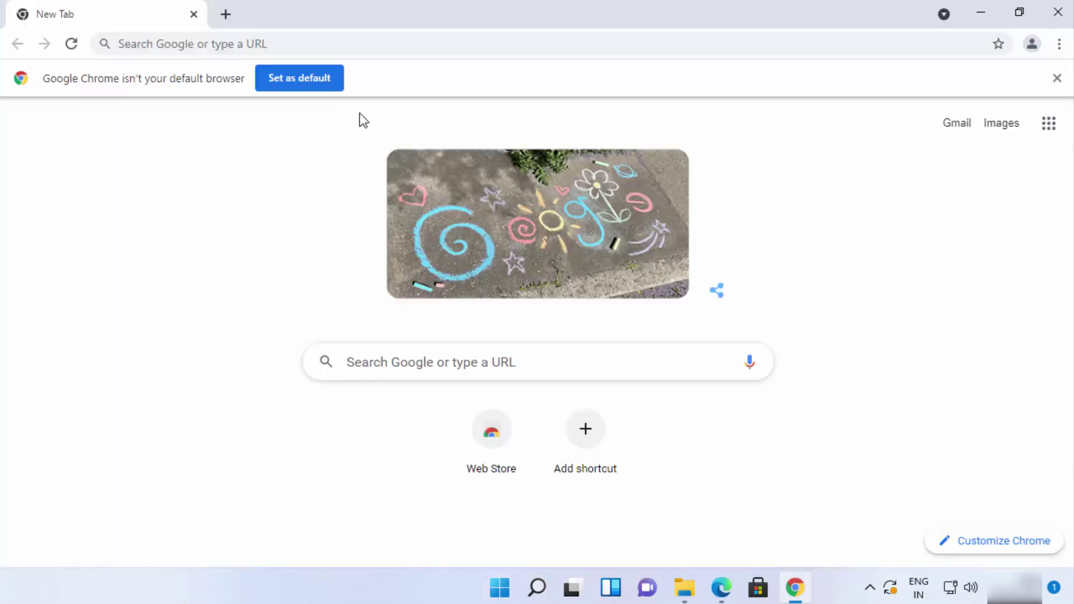
Open Default apps from Chrome's 'Set as default' infobar, maximized, and filter apps by 'goo'
left_click(295, 80)
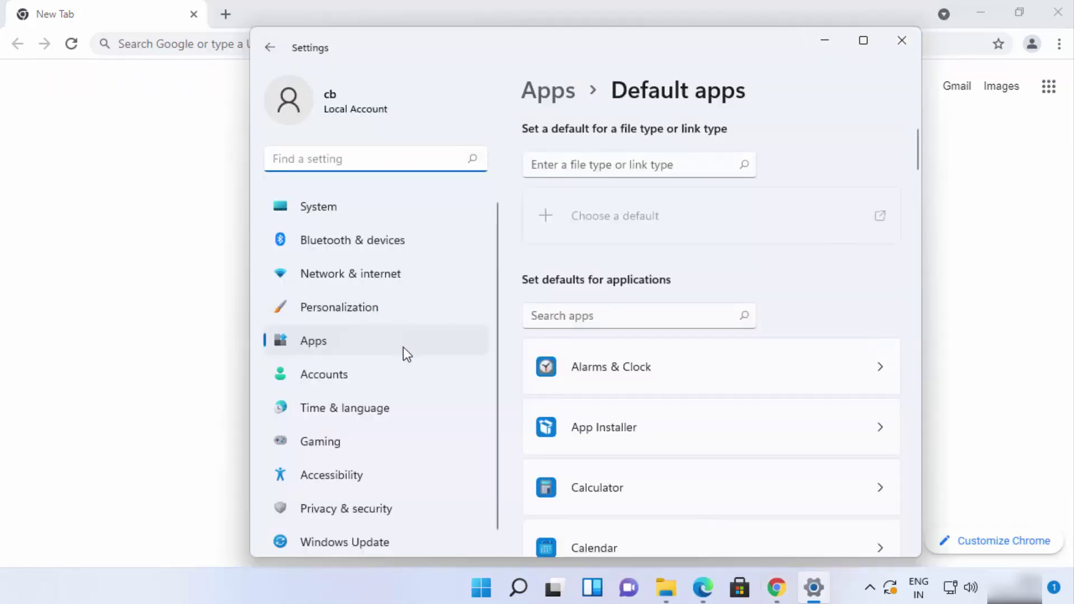
key("super+Up")
left_click(350, 284)
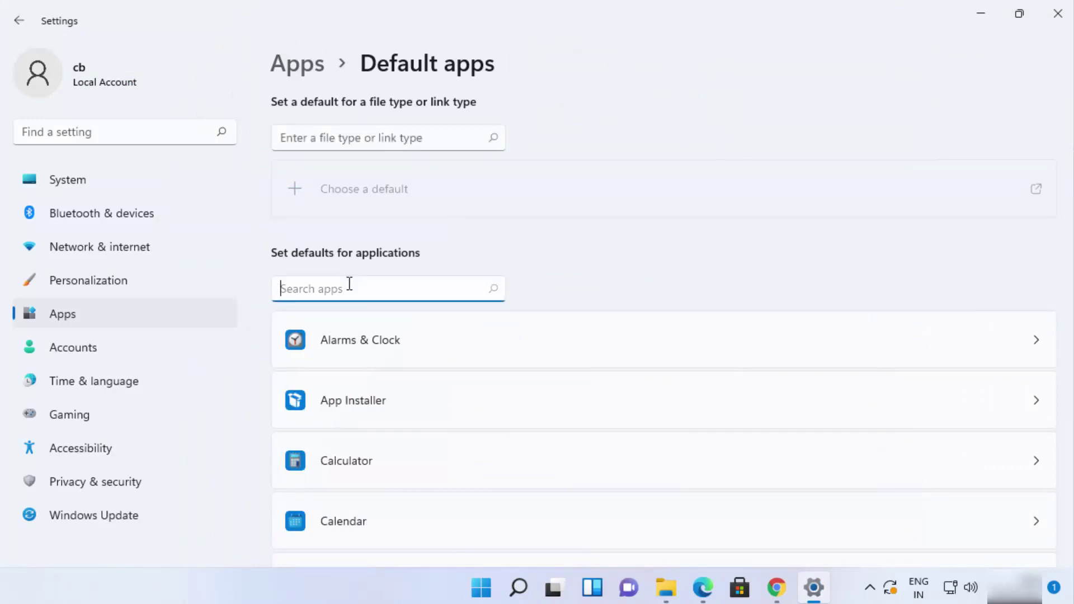
type("goo")
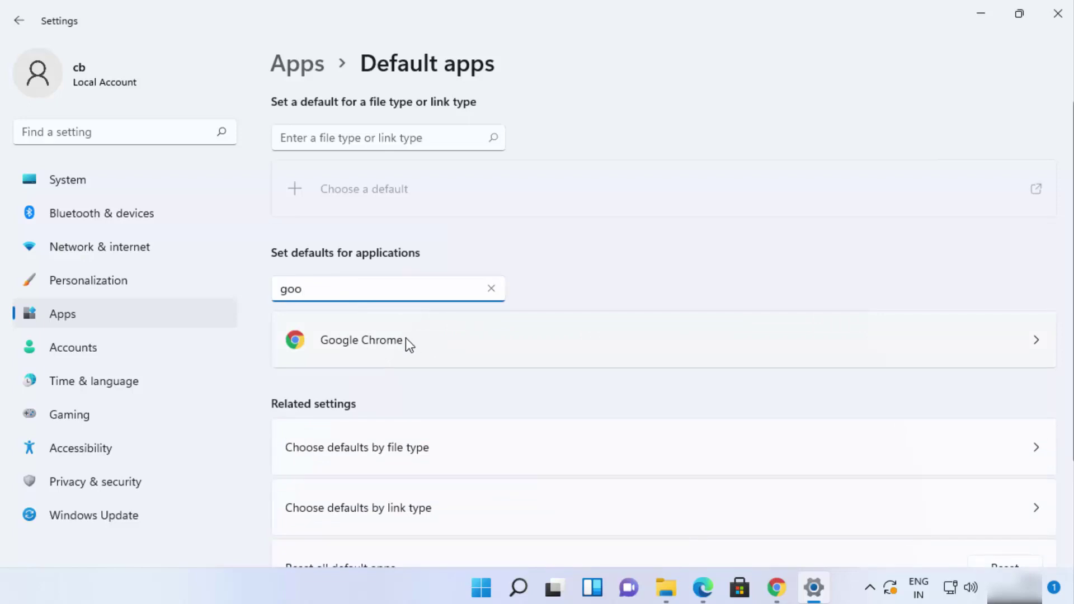
Open Google Chrome's default-app settings and switch .pdf files to Google Chrome
left_click(1036, 340)
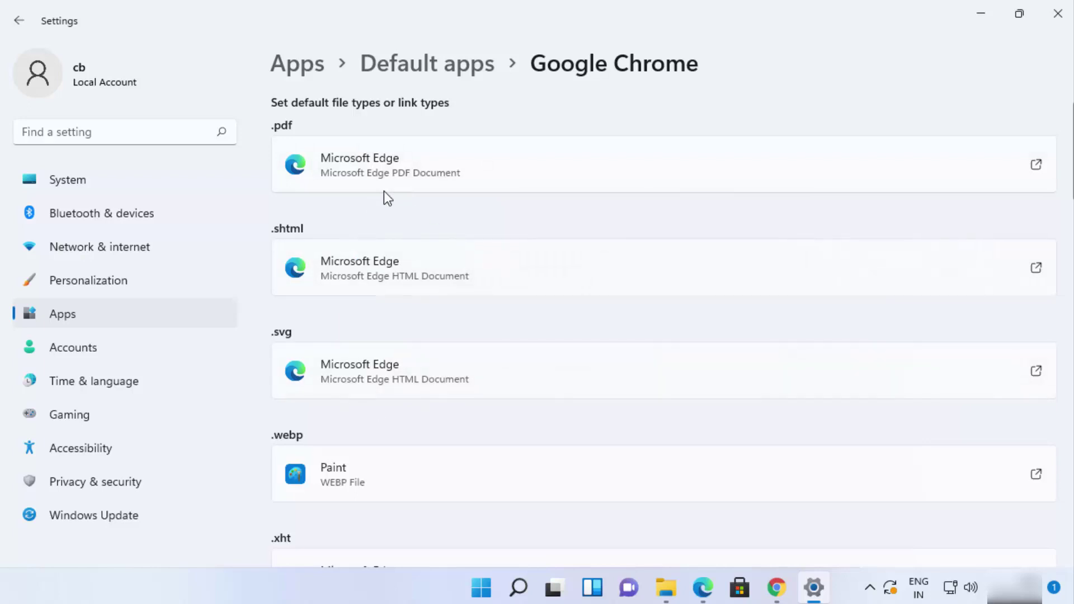
left_click(368, 162)
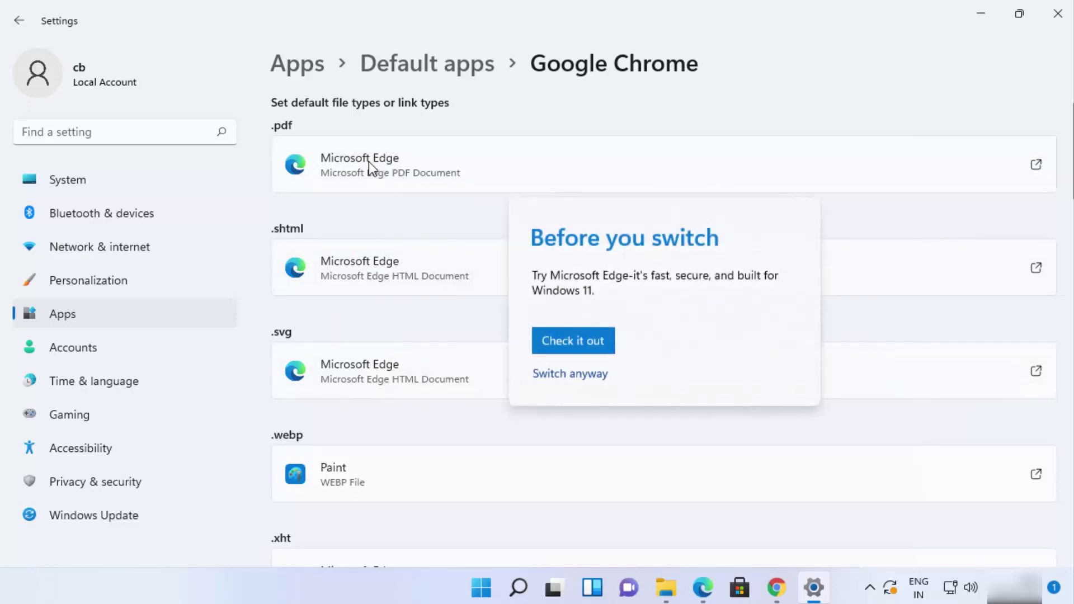
left_click(559, 374)
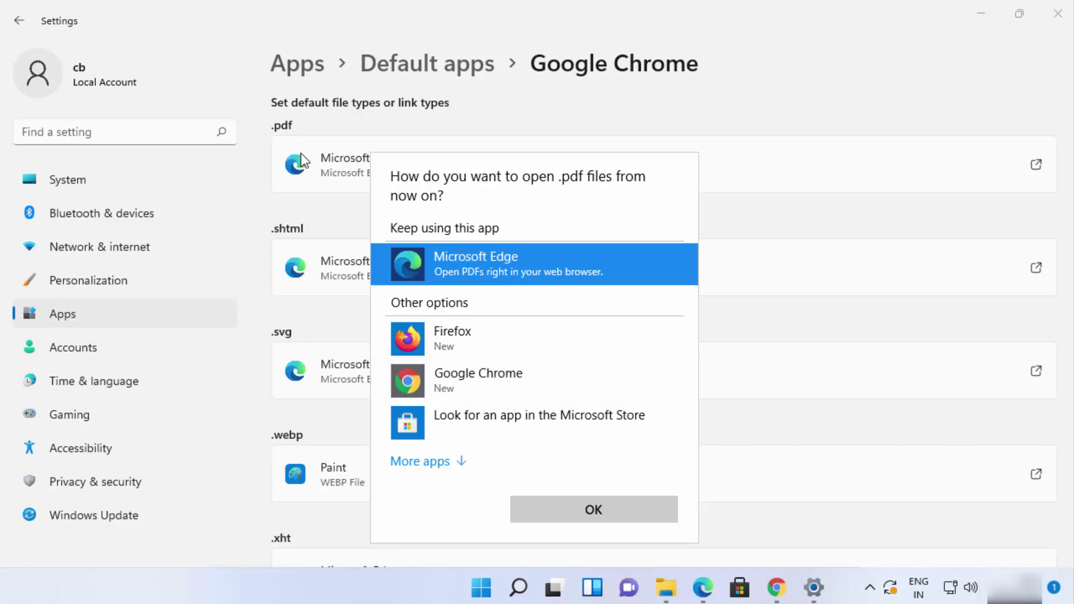
left_click(452, 384)
left_click(590, 507)
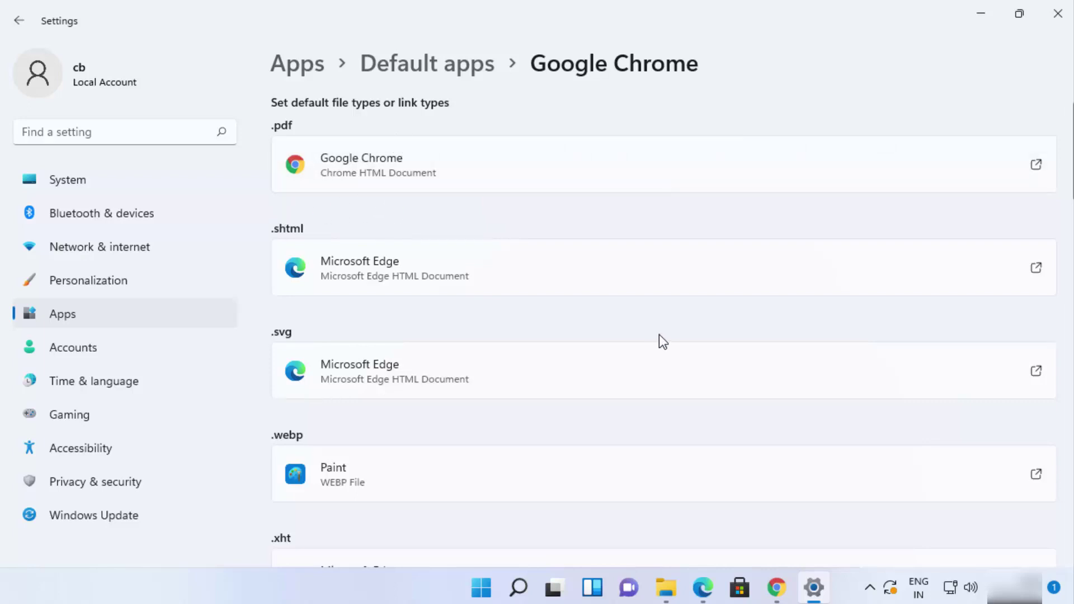
Set Google Chrome as the default app for .shtml files
left_click(372, 266)
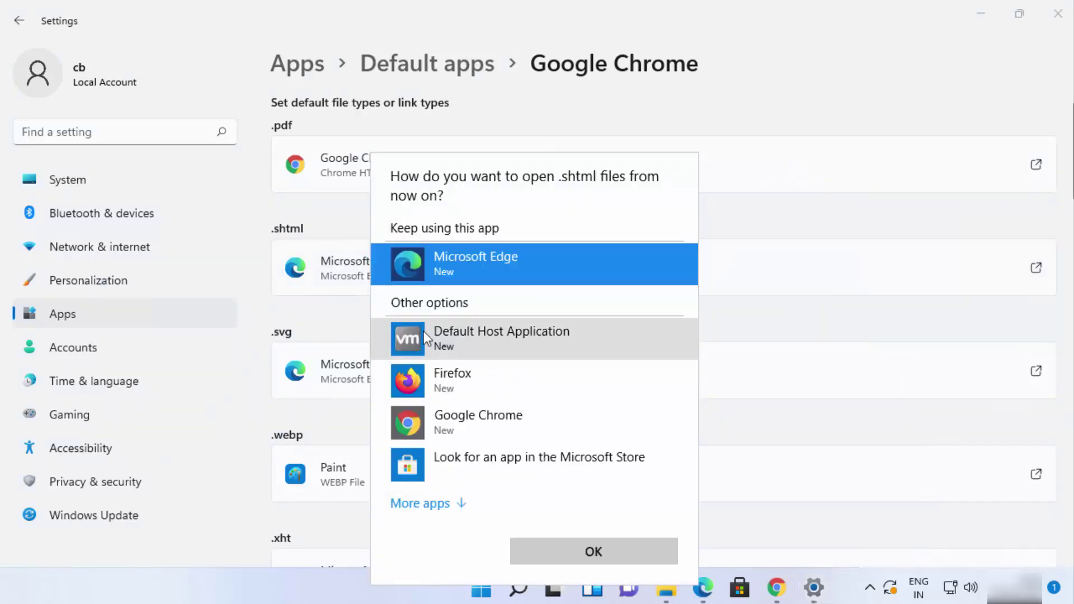
left_click(443, 418)
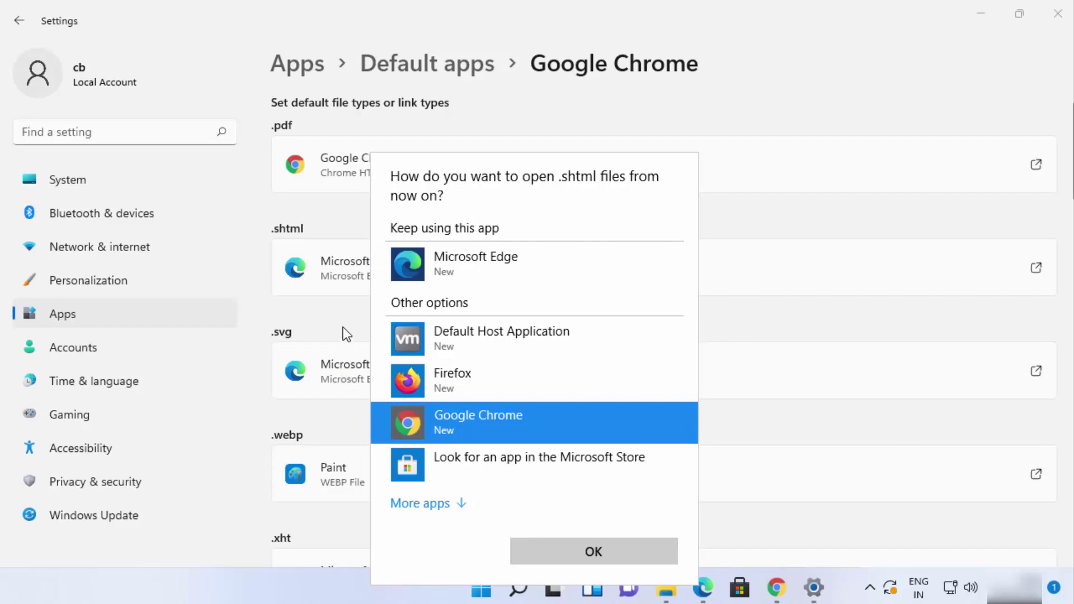
left_click(587, 552)
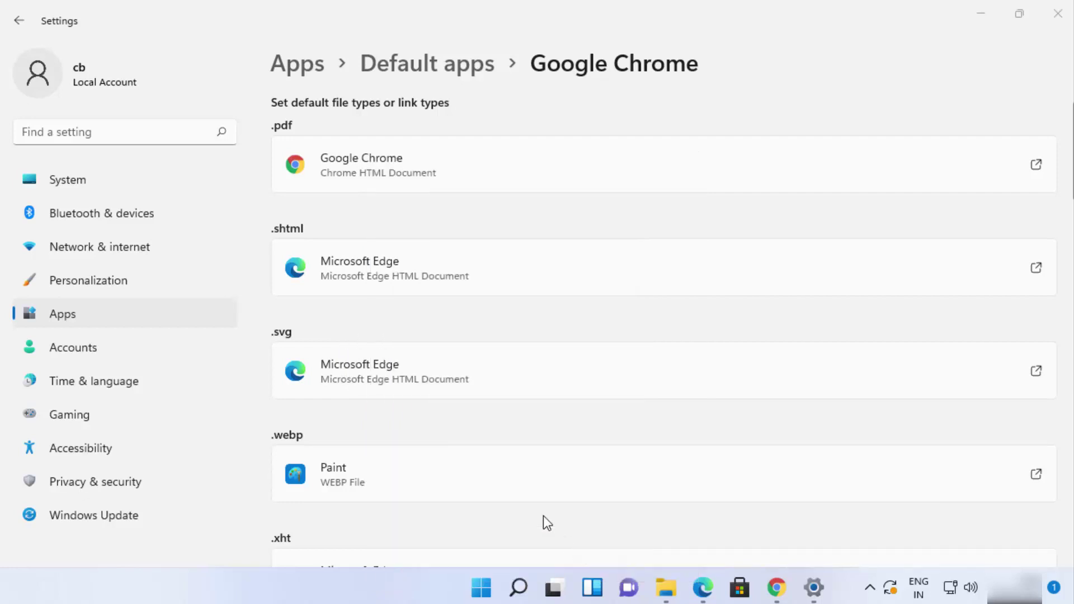
Set Firefox as the default app for .svg files
left_click(393, 372)
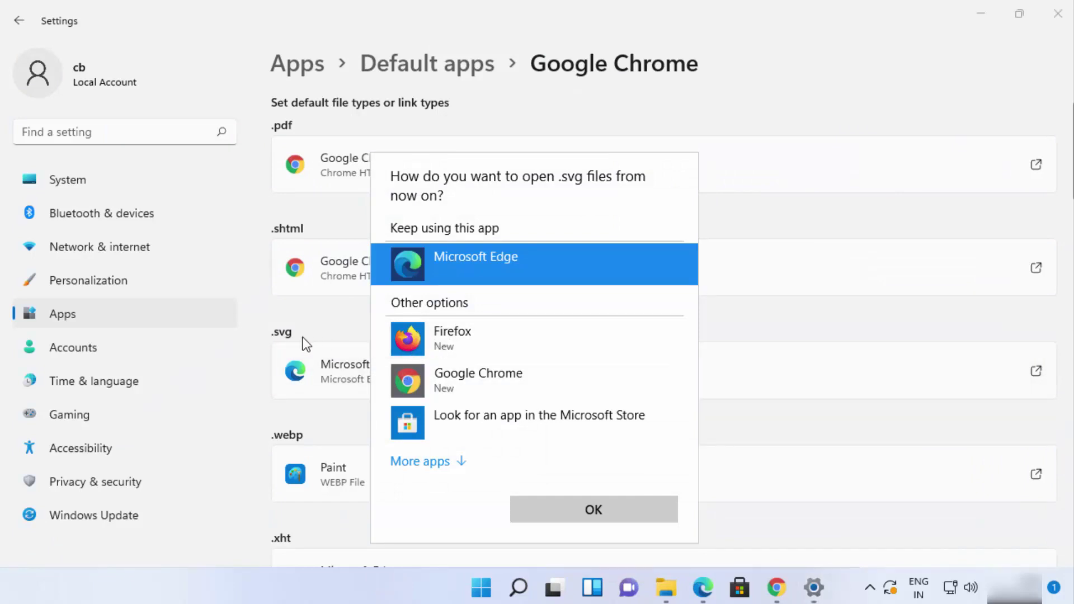
left_click(457, 336)
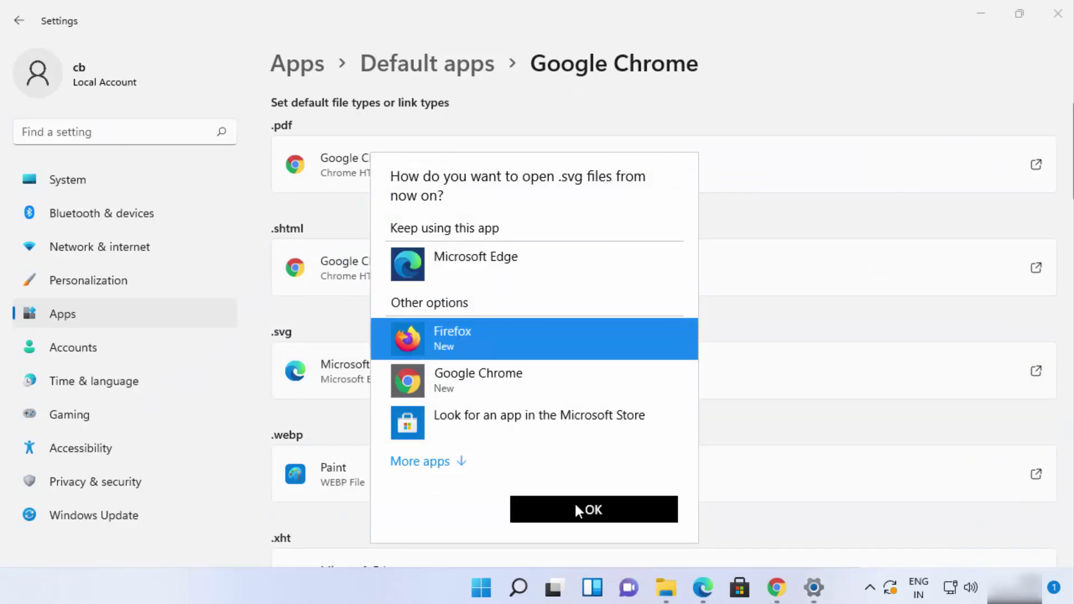
left_click(576, 511)
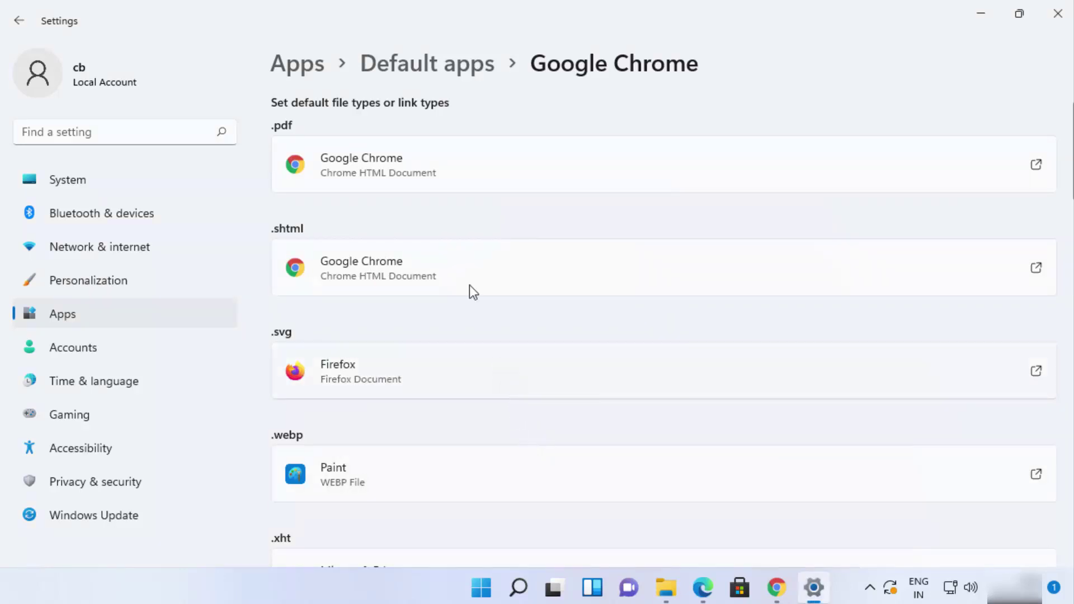
Bring Chrome forward, close the reopened Settings window, and bring up the Windows Search panel
scroll(391, 168, "down", 6)
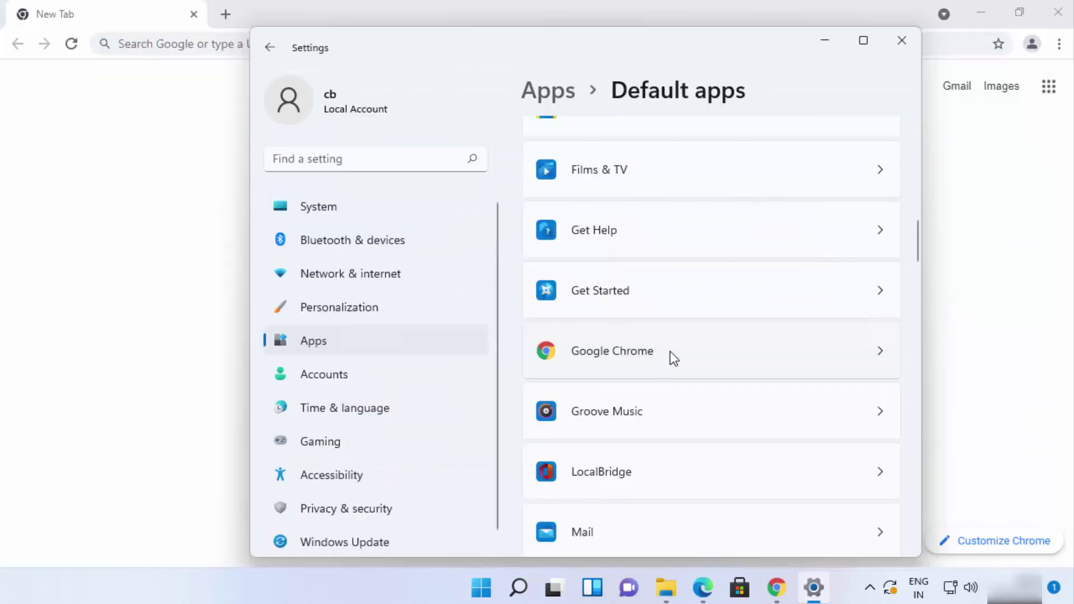
left_click(179, 157)
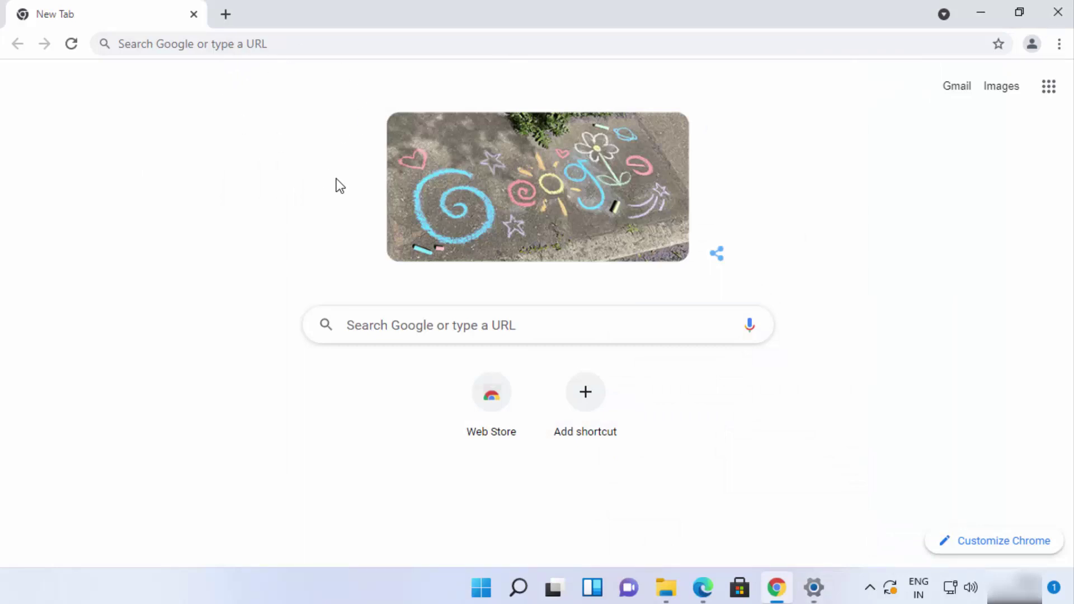
left_click(814, 587)
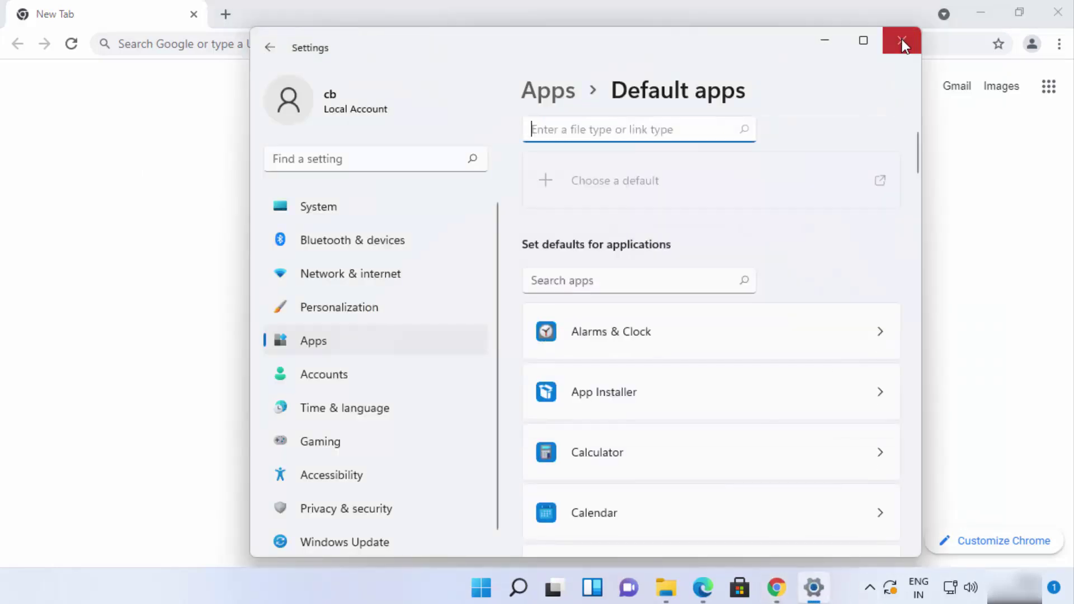
left_click(901, 40)
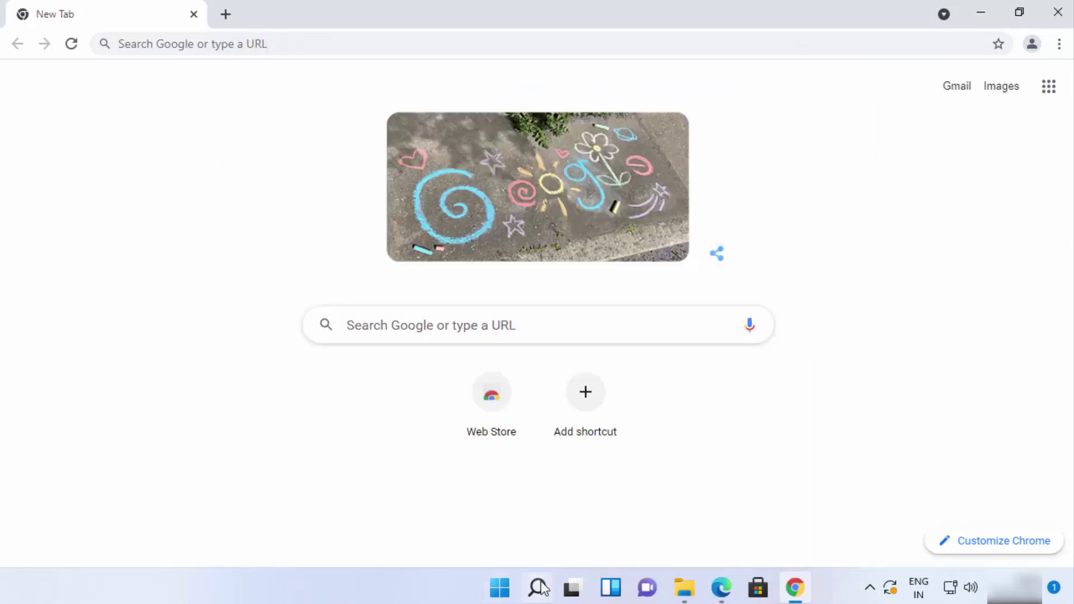
left_click(536, 588)
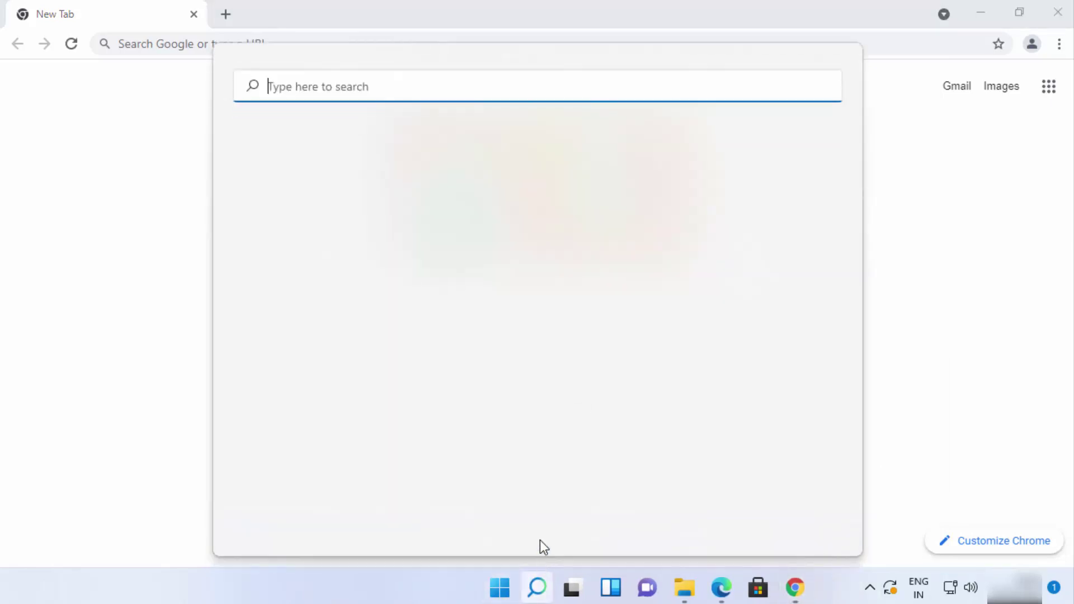
Search for 'settings' and open Apps > Default apps in Windows Settings
type("settings")
left_click(382, 224)
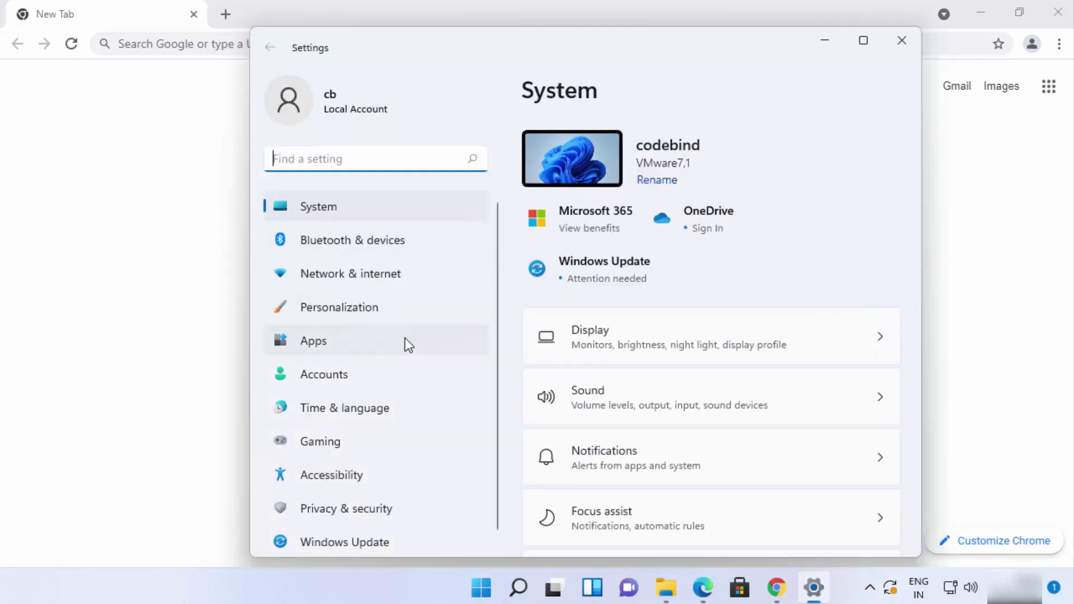
left_click(350, 340)
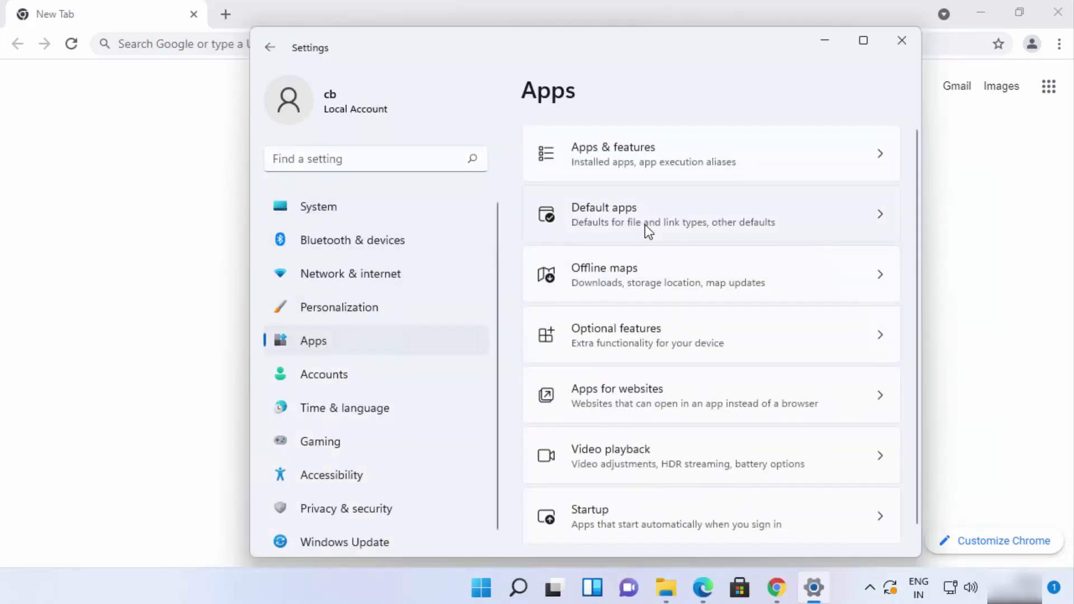
left_click(647, 229)
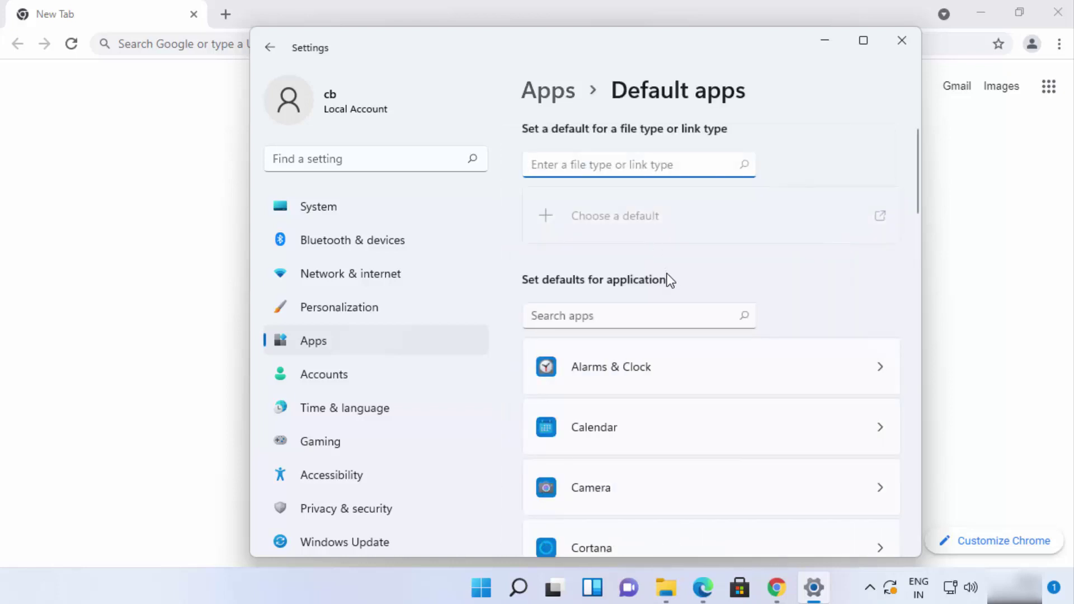
Scroll the default apps list to find Google Chrome, then close Settings
scroll(668, 279, "down", 1)
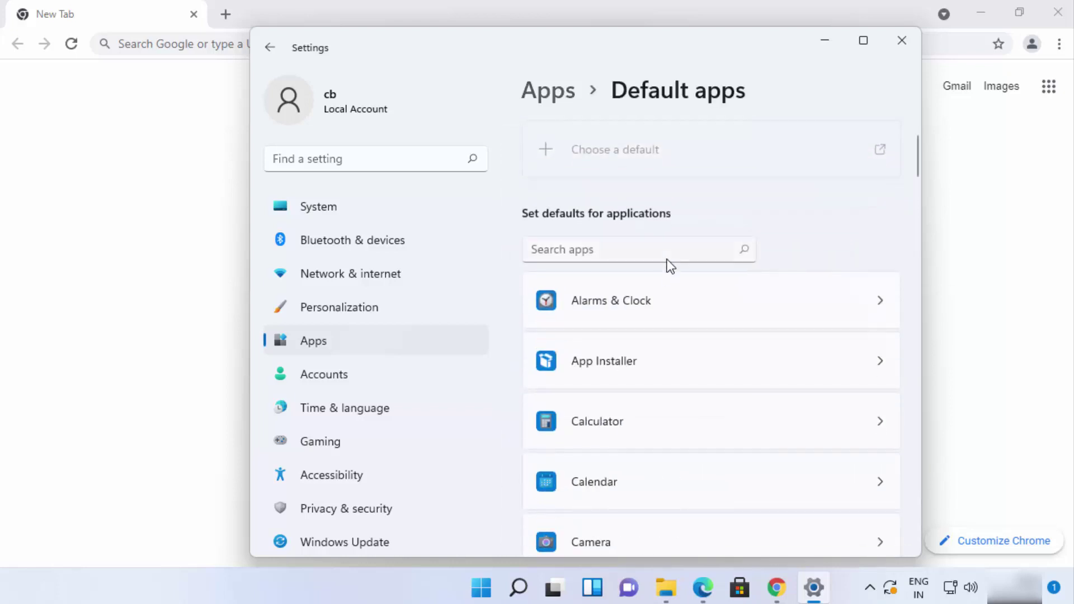
left_click(667, 258)
scroll(690, 288, "down", 12)
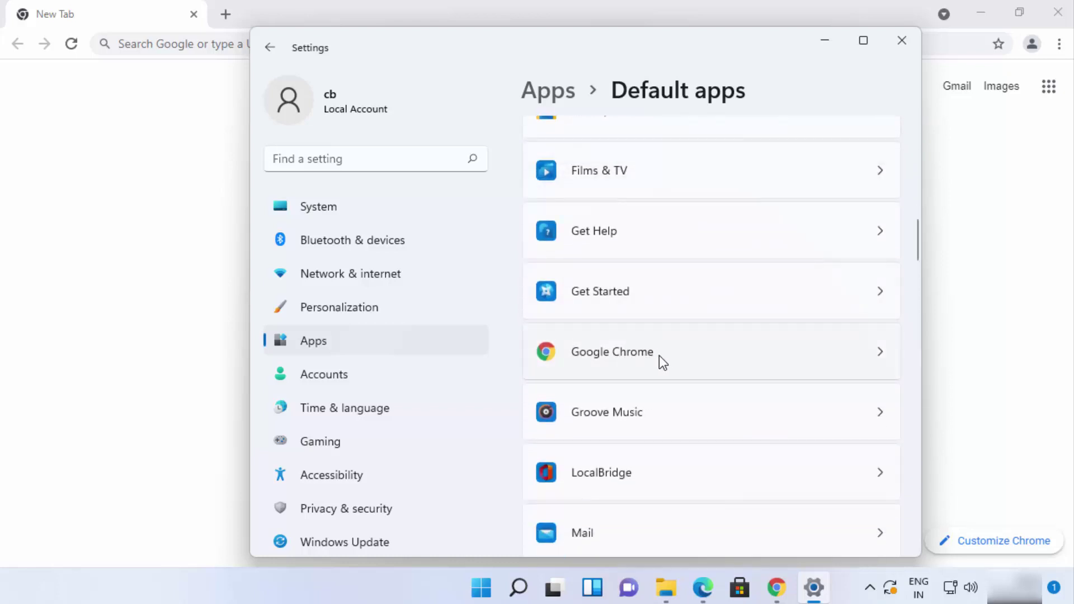
left_click(901, 40)
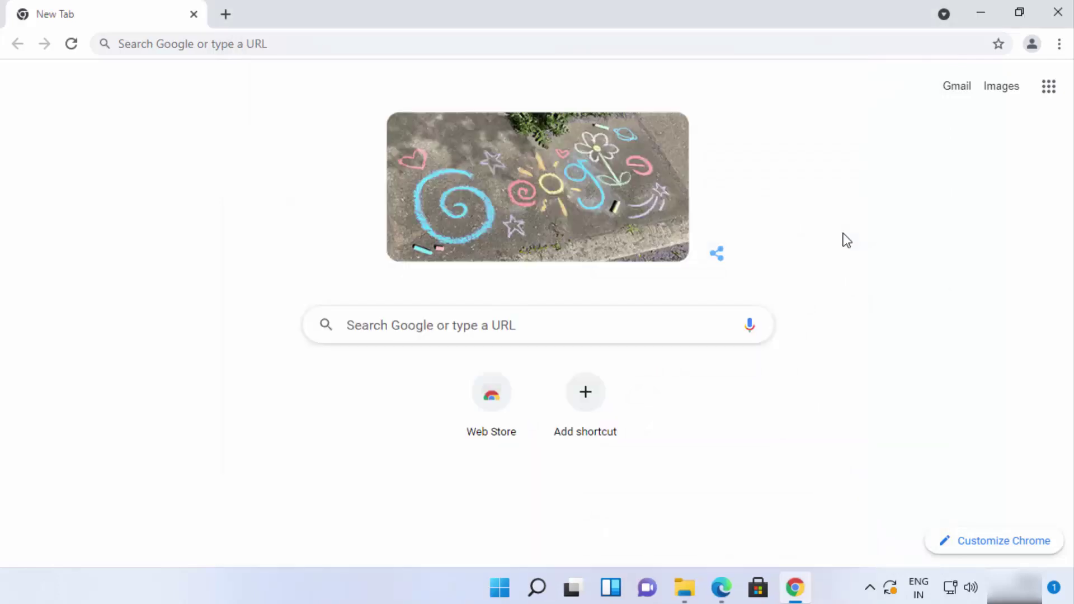